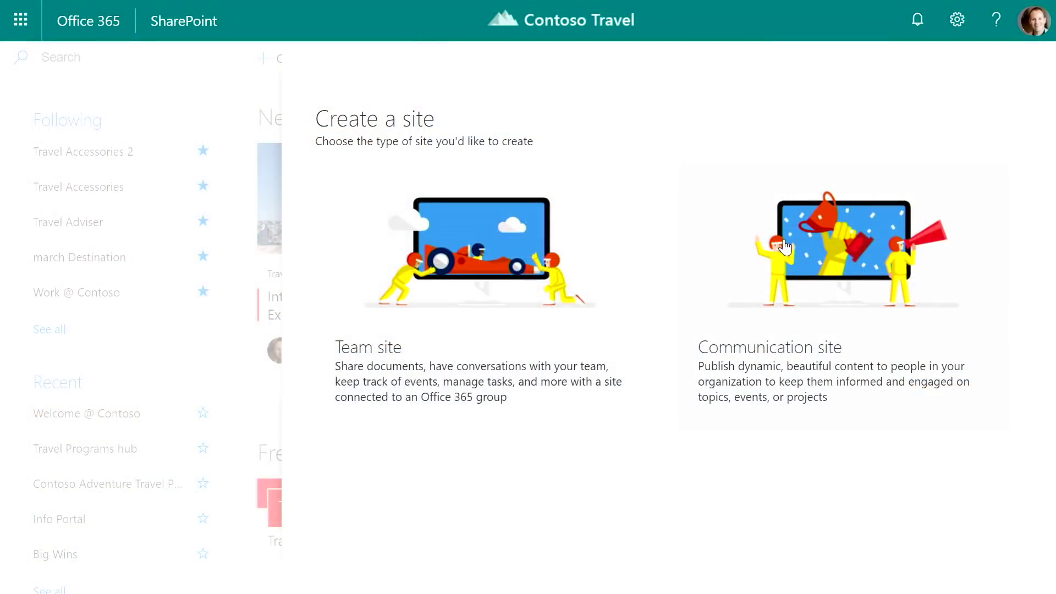
- Choose Communication site as the type of new site to create
click(785, 246)
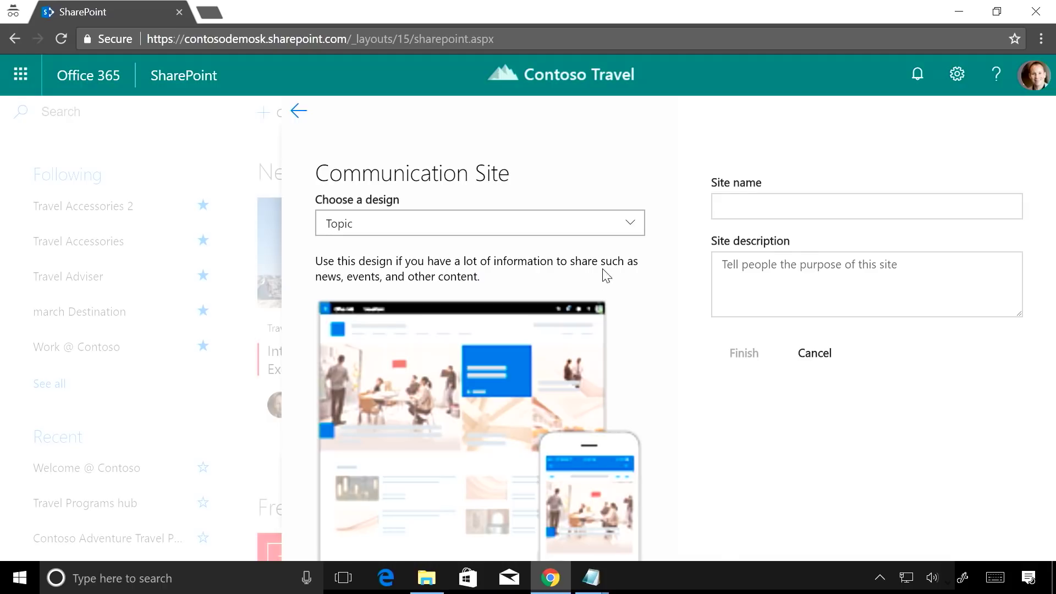
- Set the communication site's design to Showcase and name it 'Contoso Excursions'
click(587, 231)
click(509, 275)
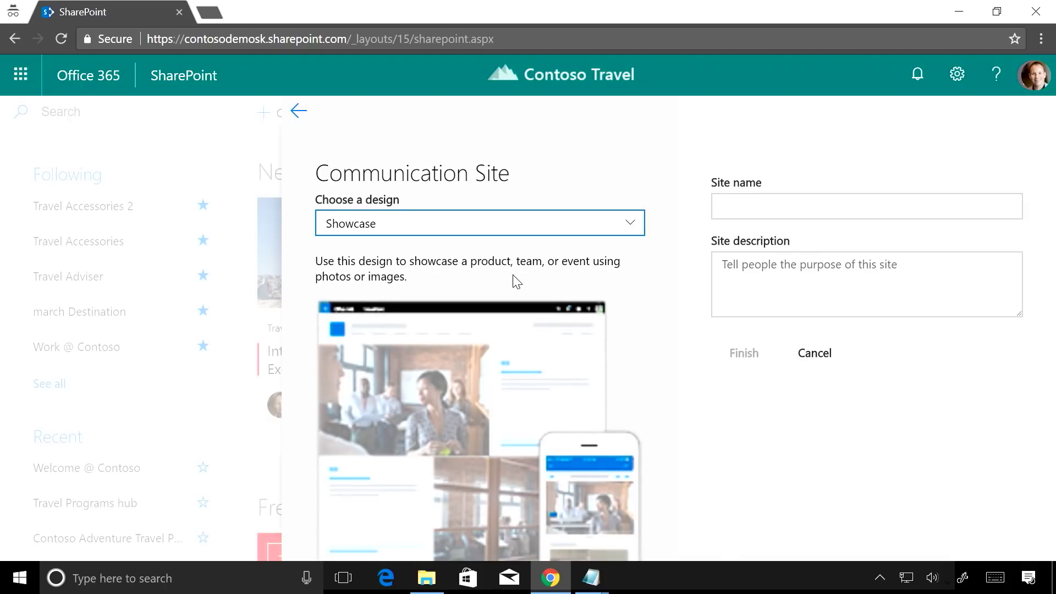
click(786, 211)
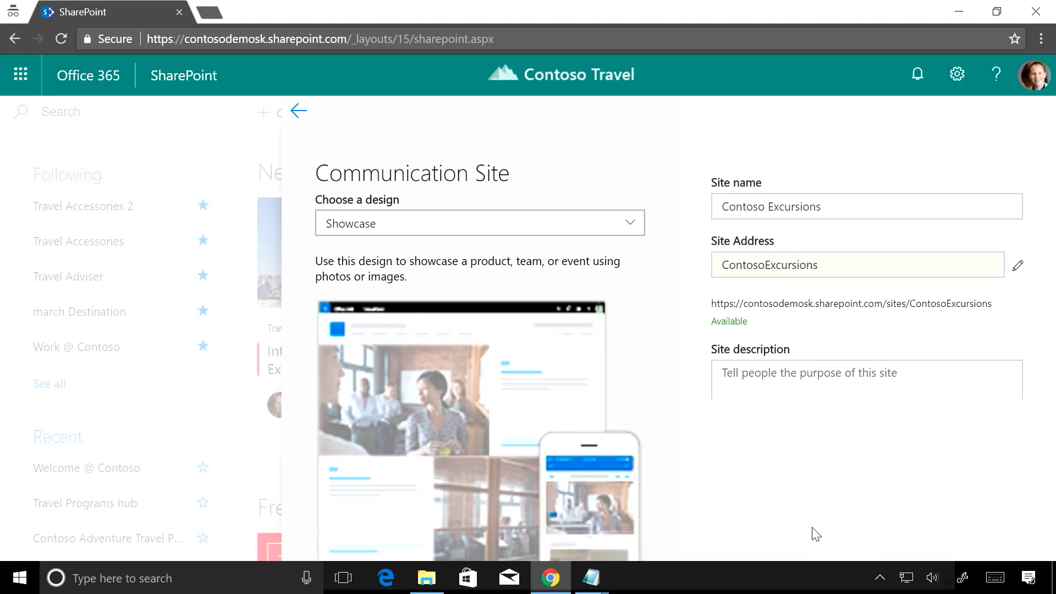
key(super)
key(super)
- Dismiss the popup covering the site creation form and reload the form
right_click(727, 584)
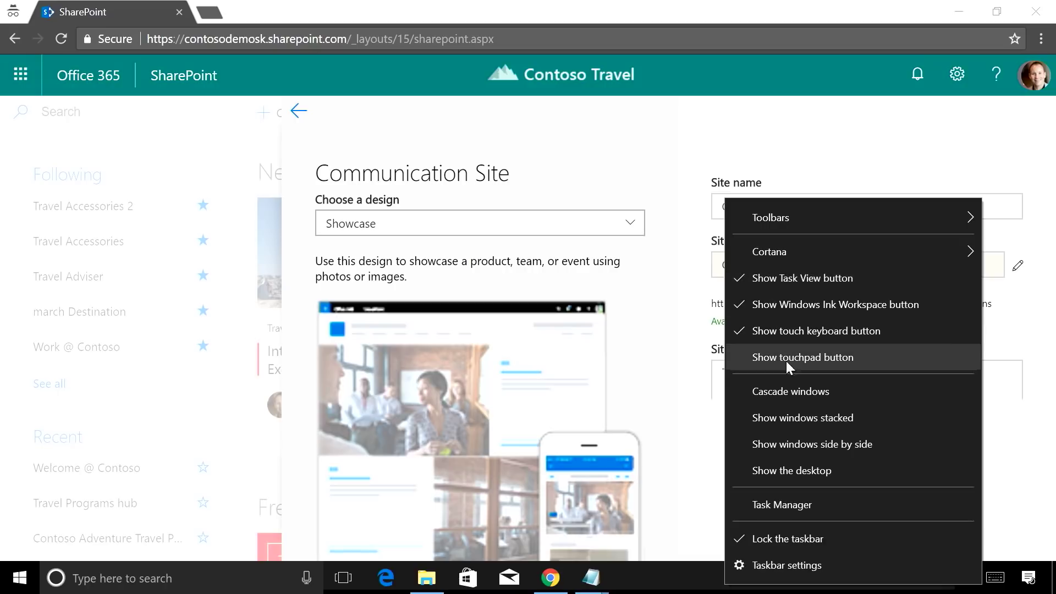
click(713, 480)
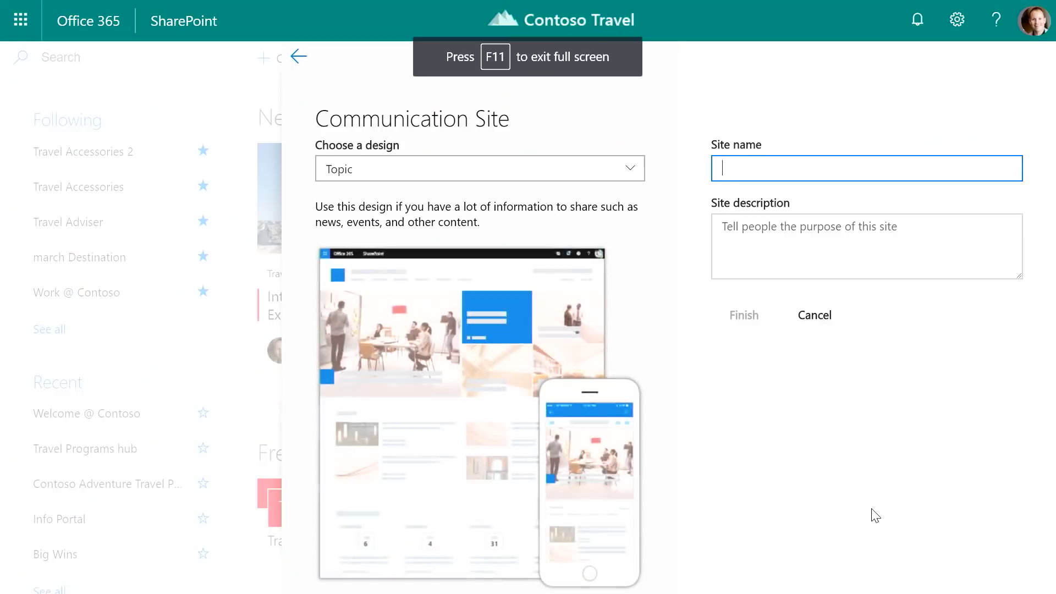
key(F11)
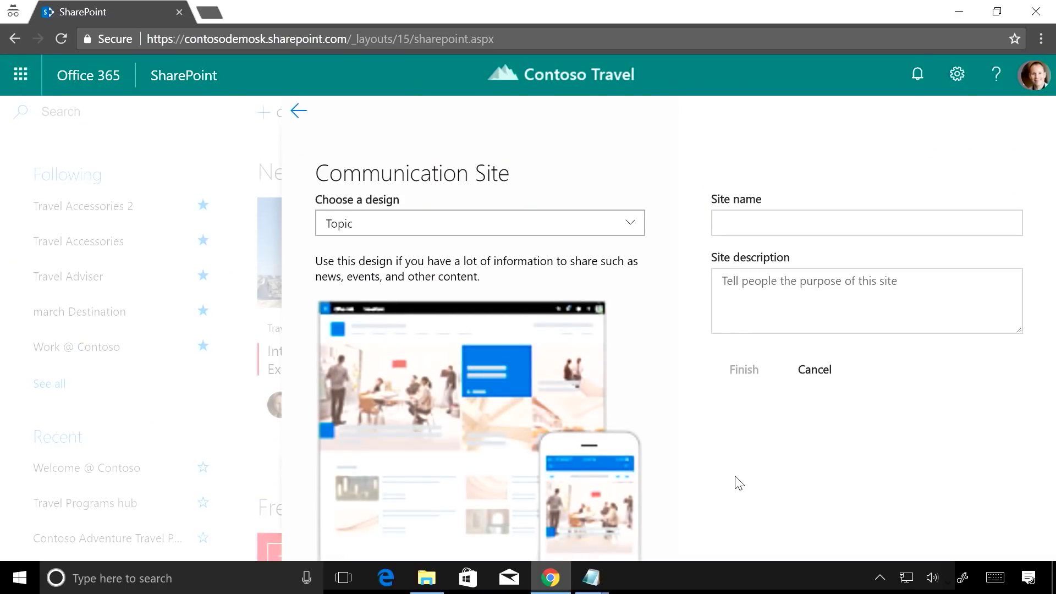
- Resize the browser window, then return it to full screen
double_click(812, 15)
click(1000, 11)
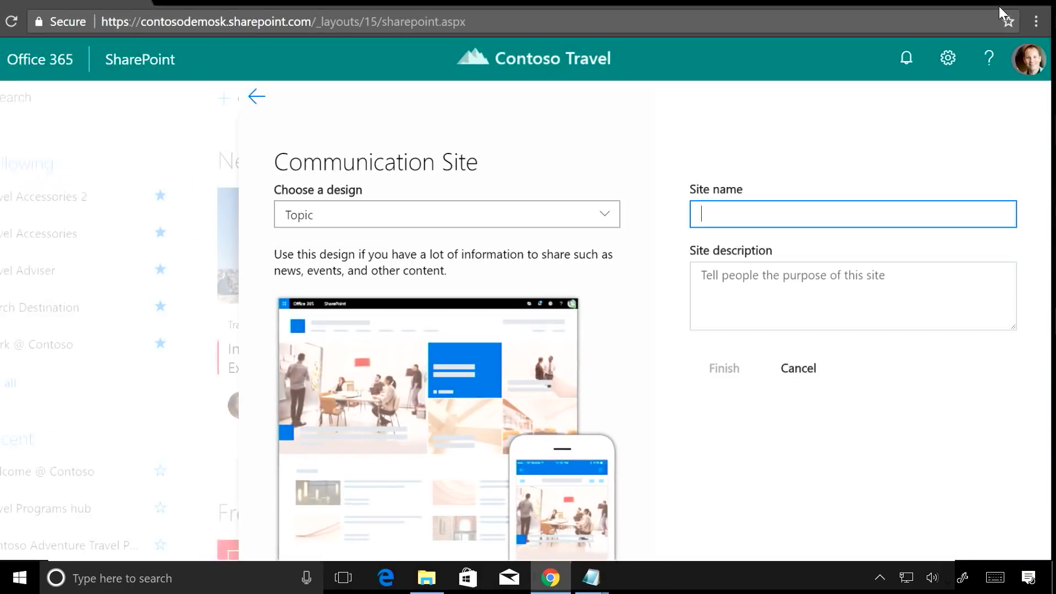
click(999, 11)
click(1000, 11)
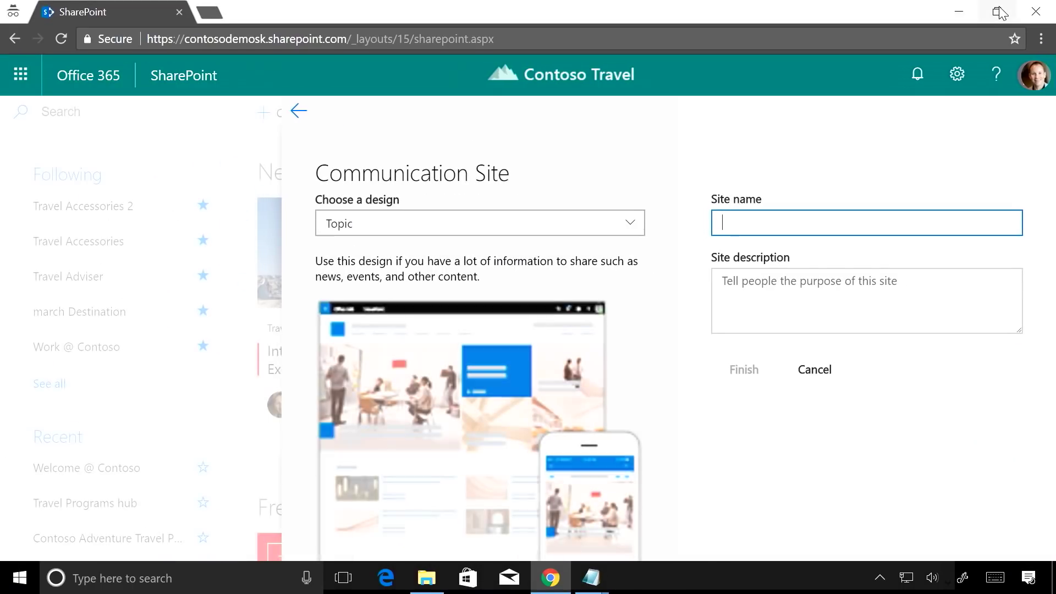
click(1000, 13)
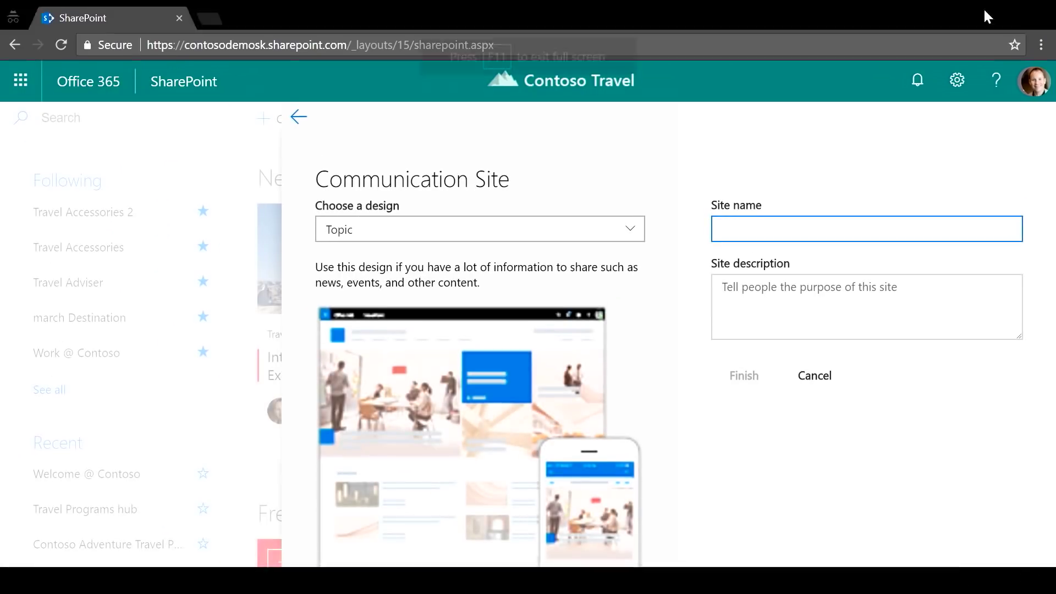
key(F11)
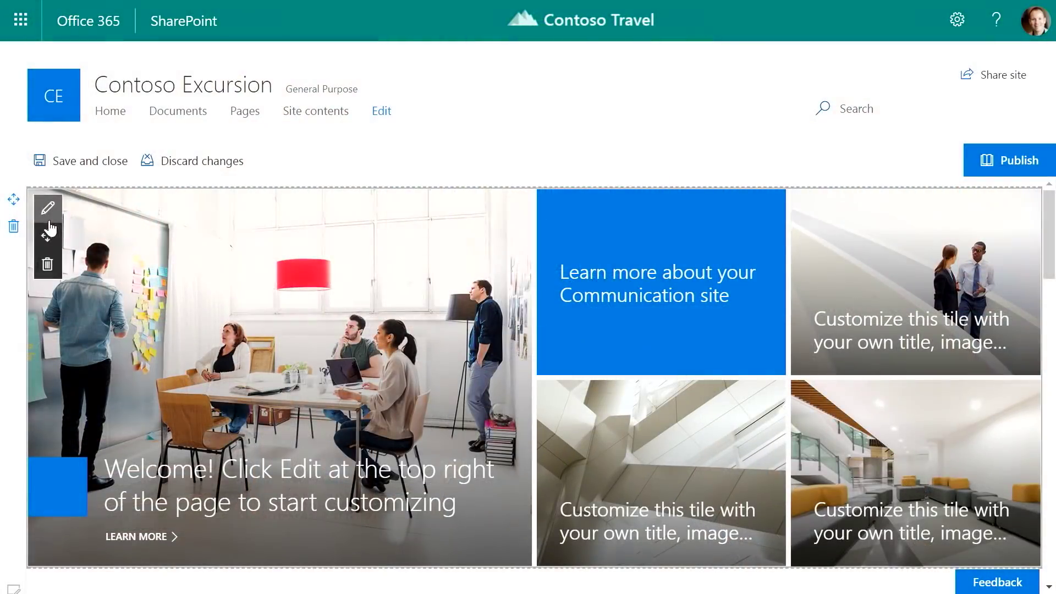
- Switch the Hero web part's layout from tiles to three layers
click(48, 207)
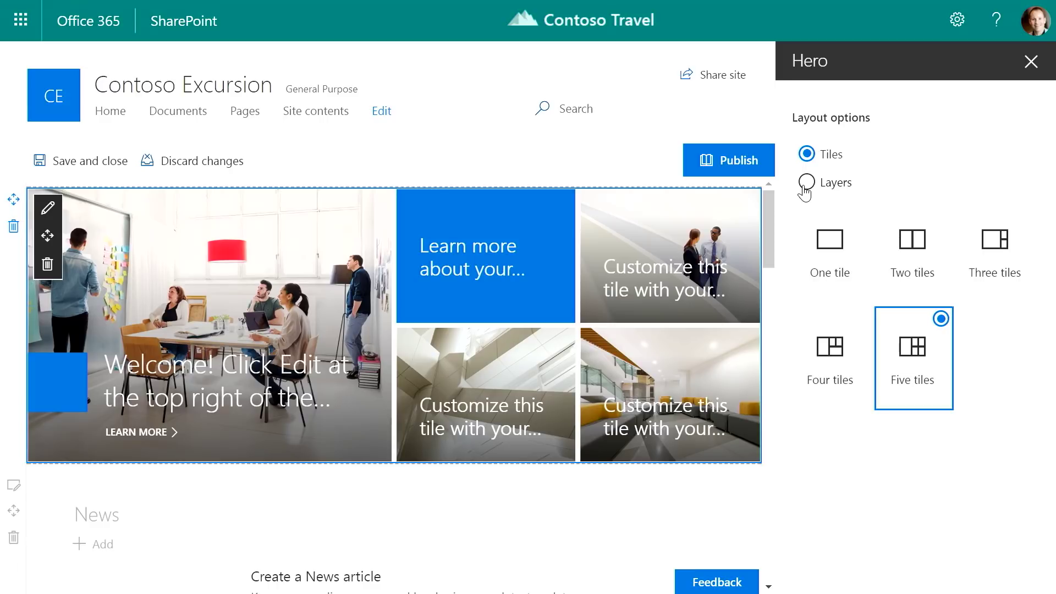
click(804, 188)
click(976, 280)
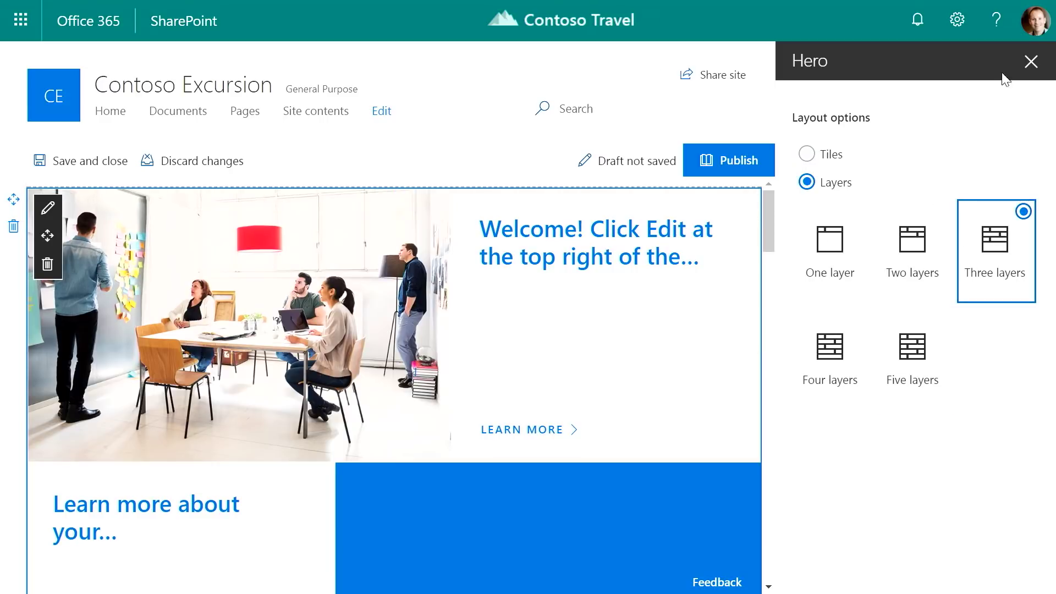
click(1031, 62)
- Delete the Events, Documents and Quick links web parts from the home page
scroll(618, 294, down, 10)
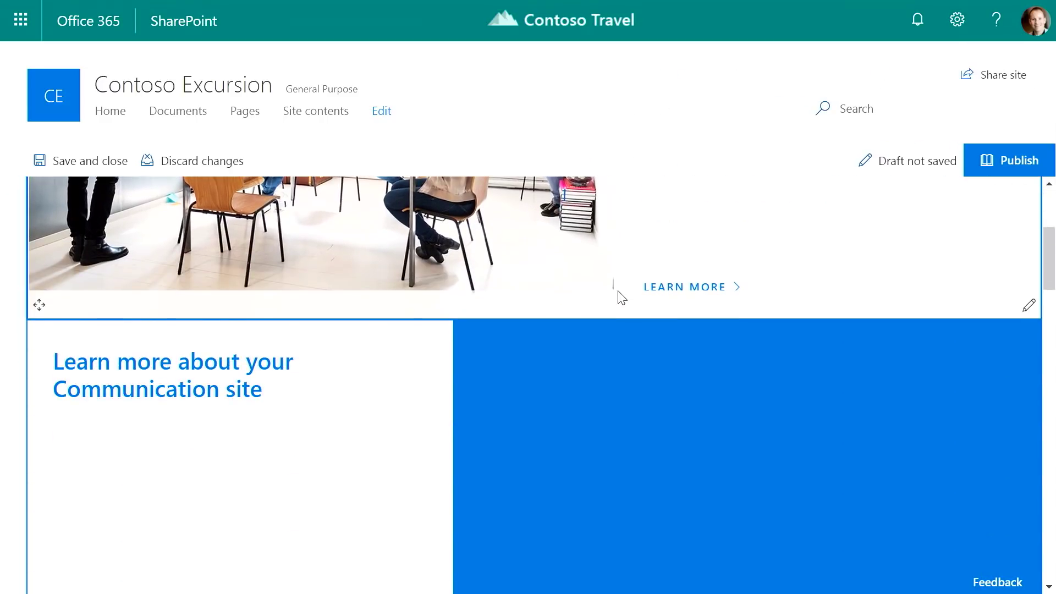
scroll(618, 295, down, 10)
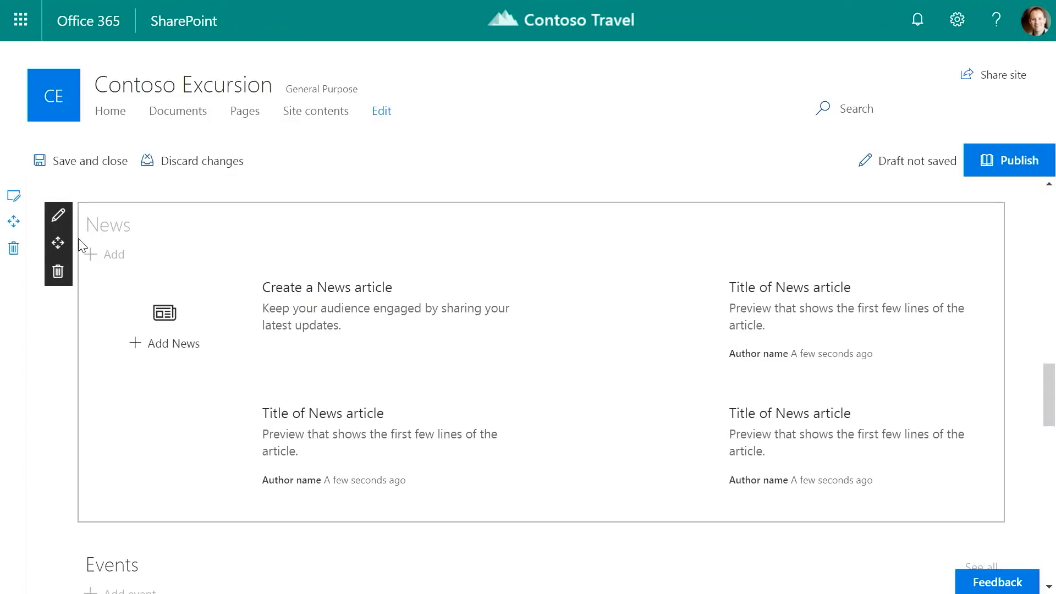
scroll(54, 348, down, 4)
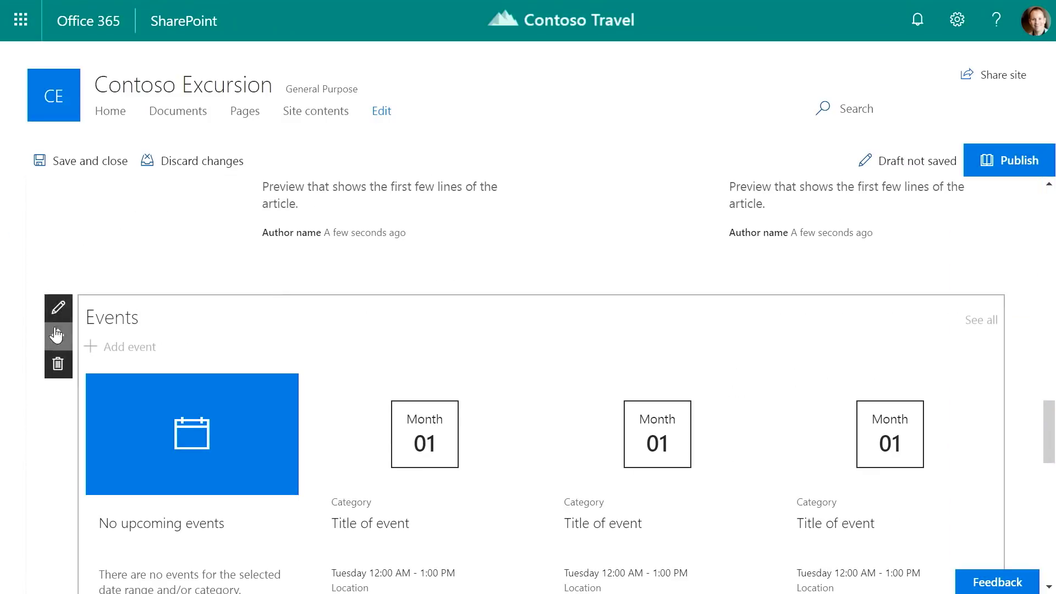
click(57, 364)
click(513, 337)
scroll(220, 385, down, 3)
scroll(186, 424, down, 5)
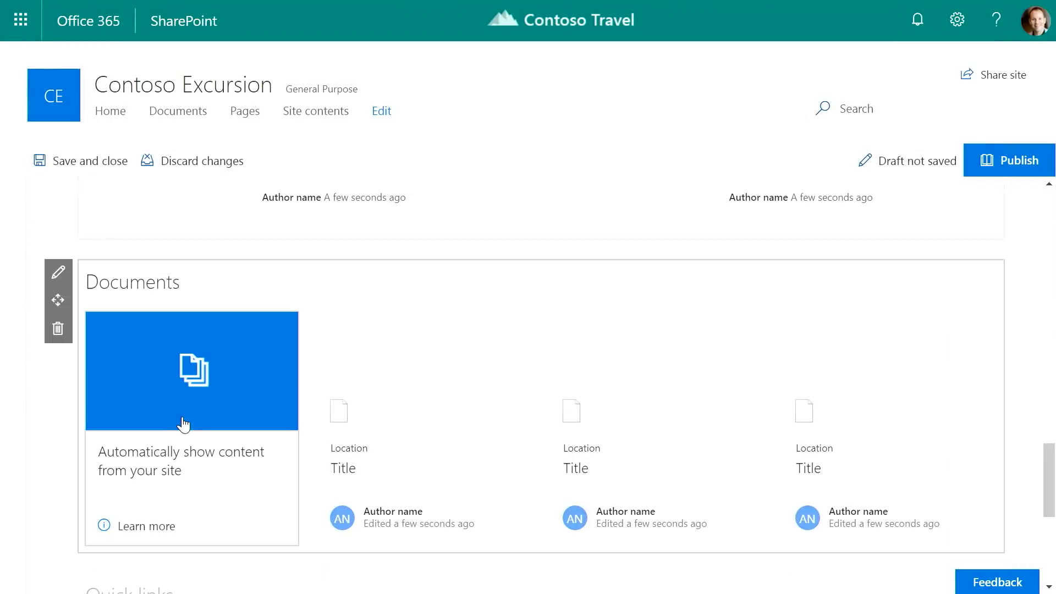
click(57, 329)
click(495, 343)
scroll(330, 417, down, 7)
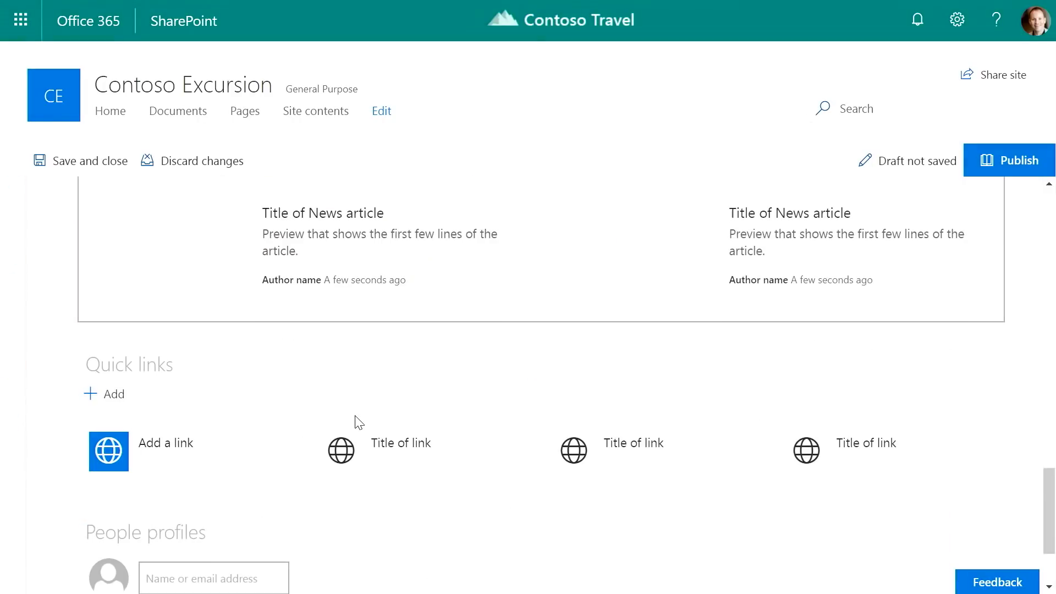
click(57, 283)
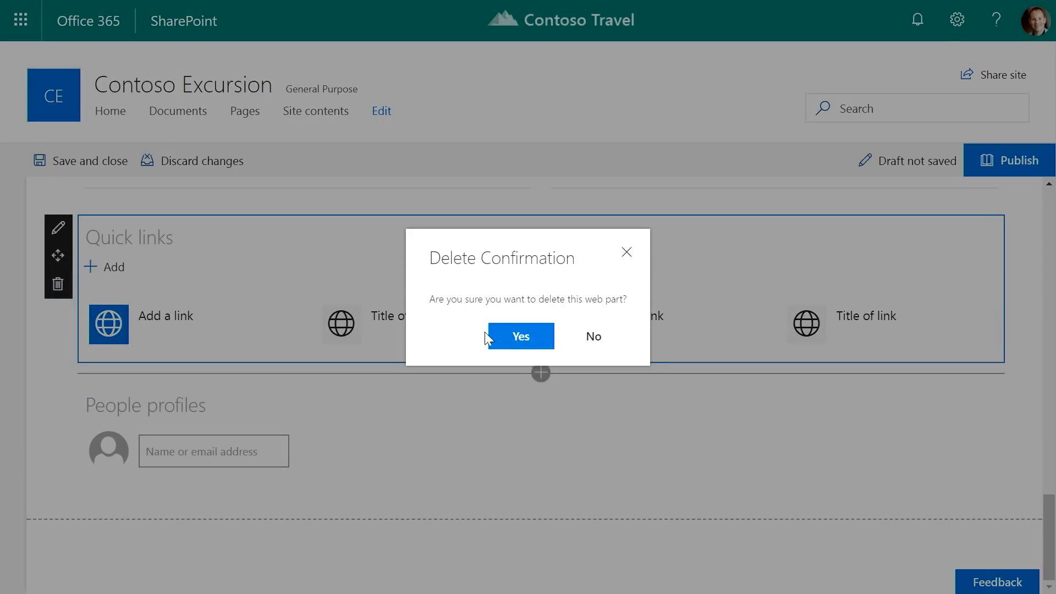
click(508, 341)
scroll(55, 428, down, 5)
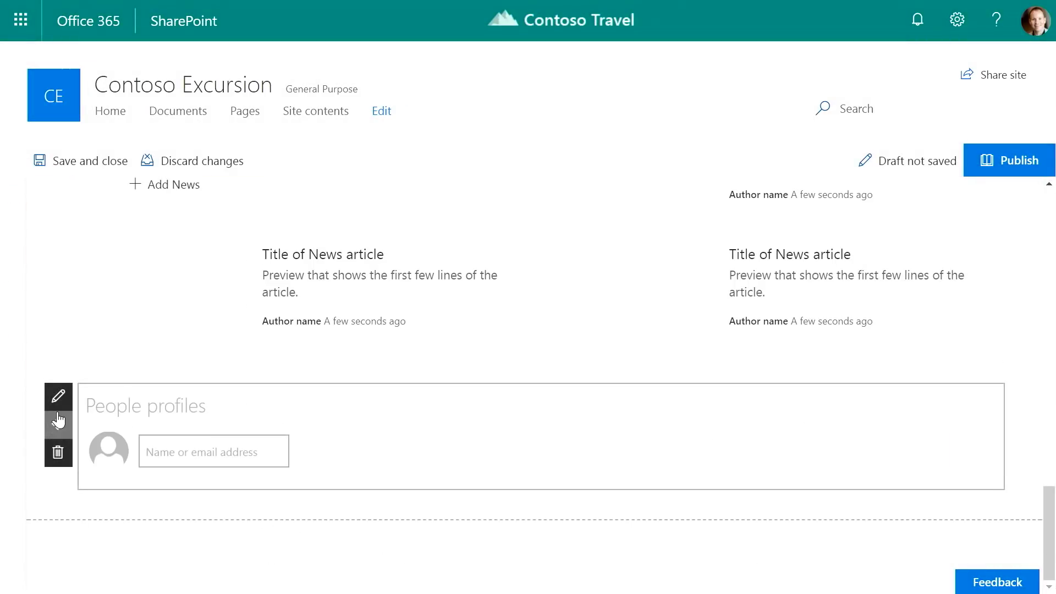
- Add an empty Image gallery web part in the Tiles layout above People profiles
click(541, 374)
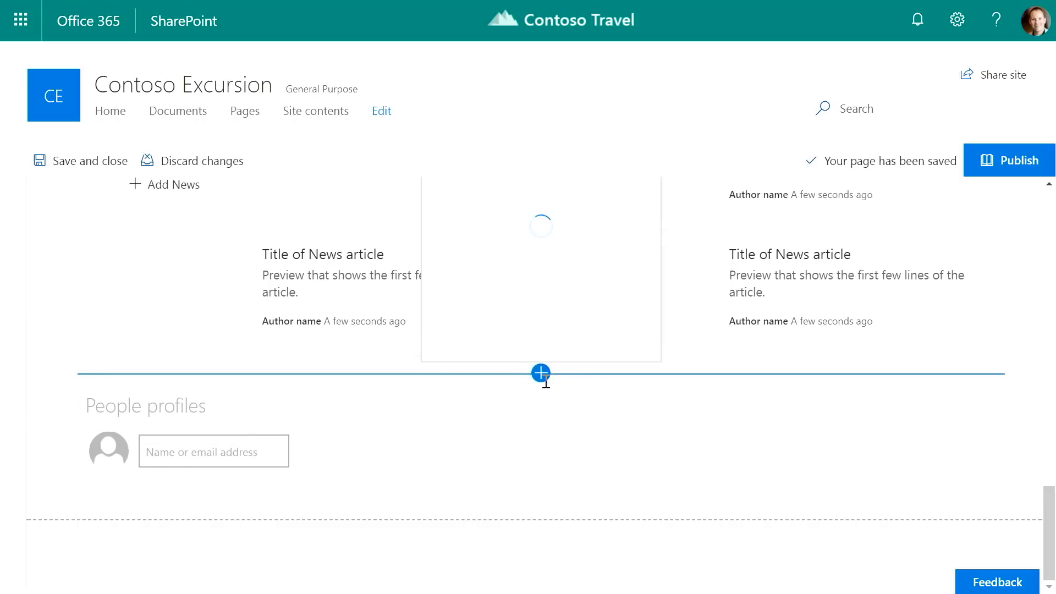
text(ima)
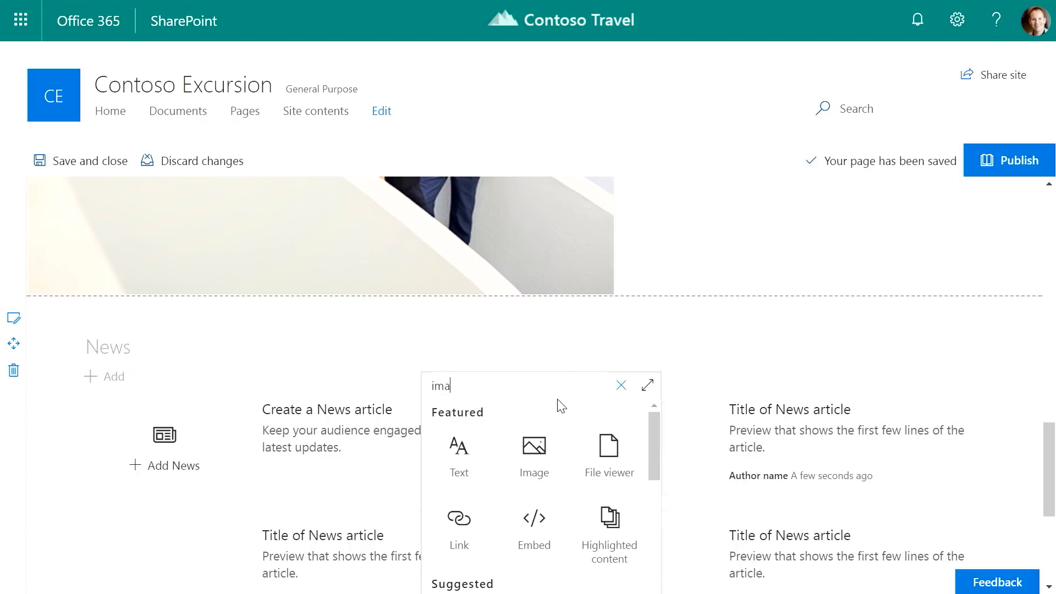
text(ge g)
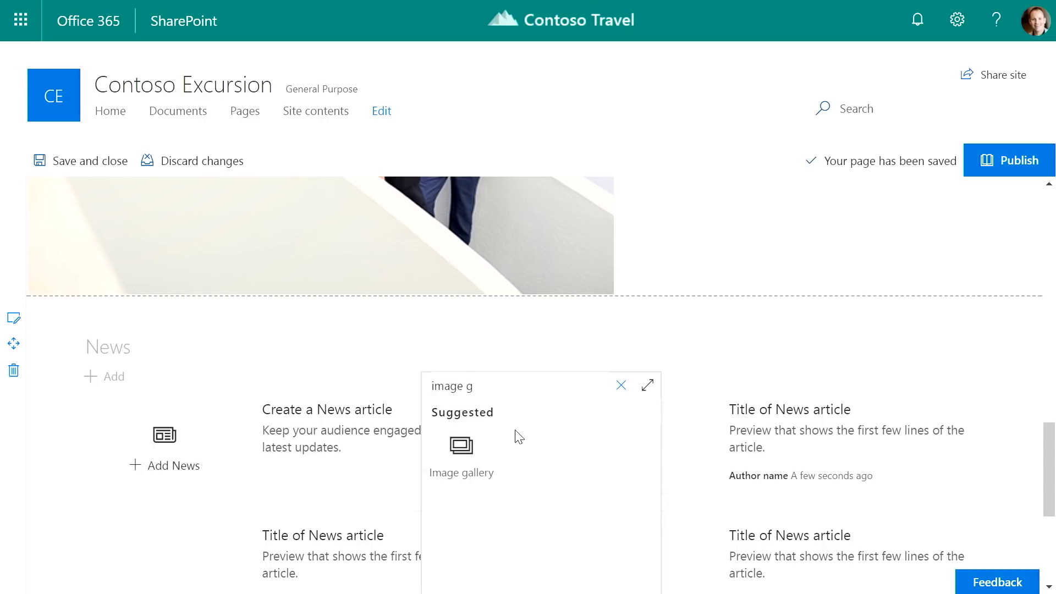
click(474, 457)
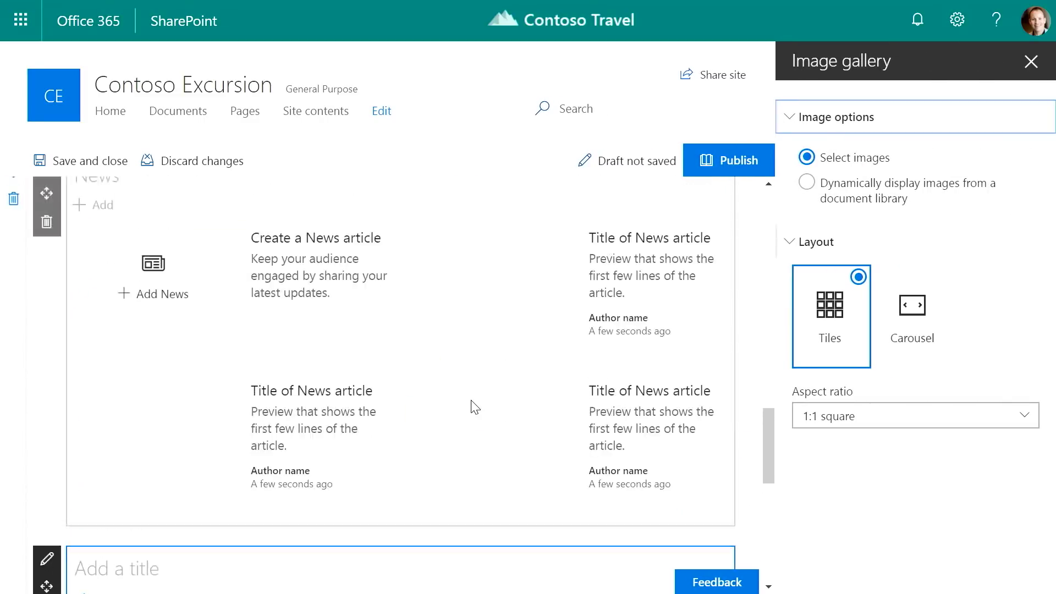
click(1031, 61)
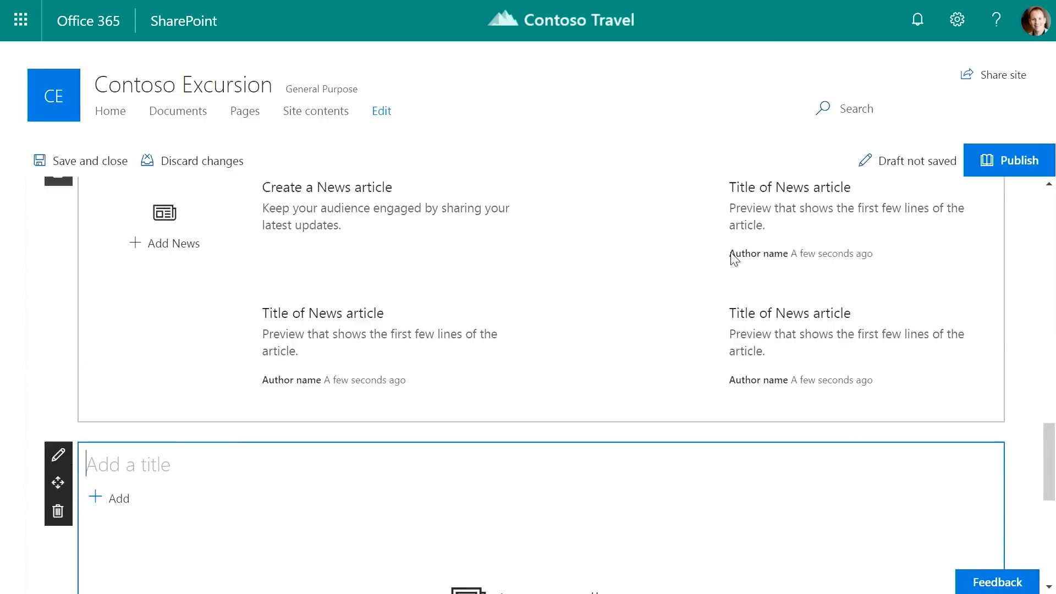
scroll(734, 258, up, 10)
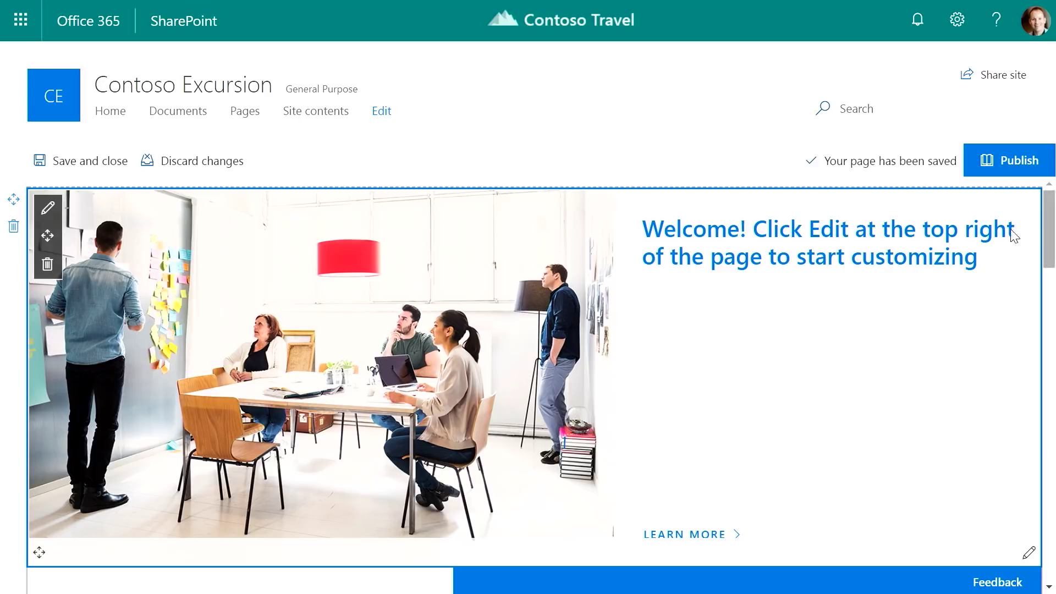
- Save and close the home page edits and start creating a new page
click(97, 159)
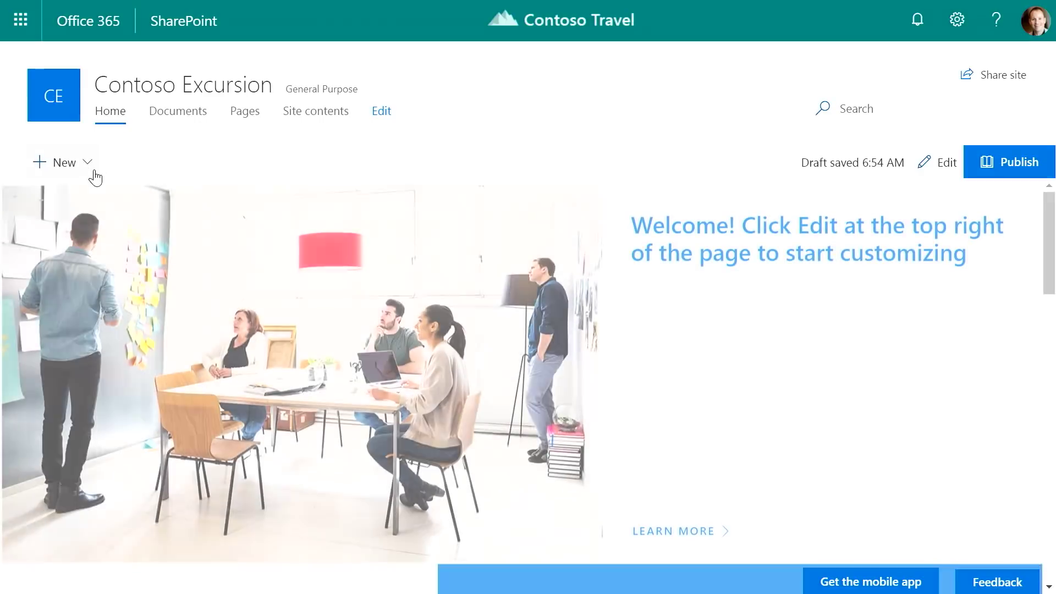
click(80, 168)
click(76, 249)
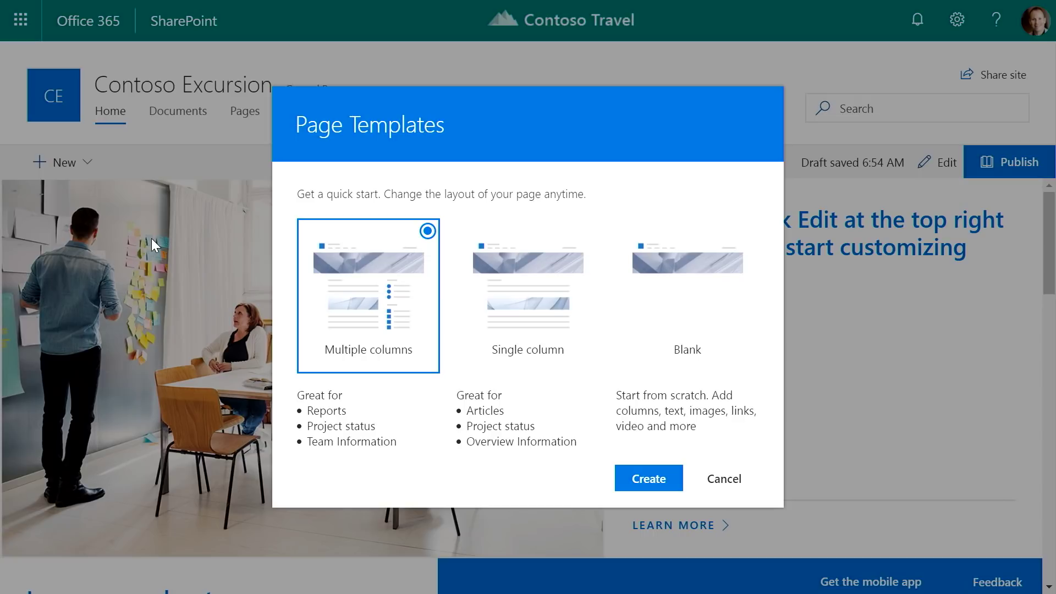
- Create a single-column page titled 'Program Overview' and bring up its header image choices
click(572, 331)
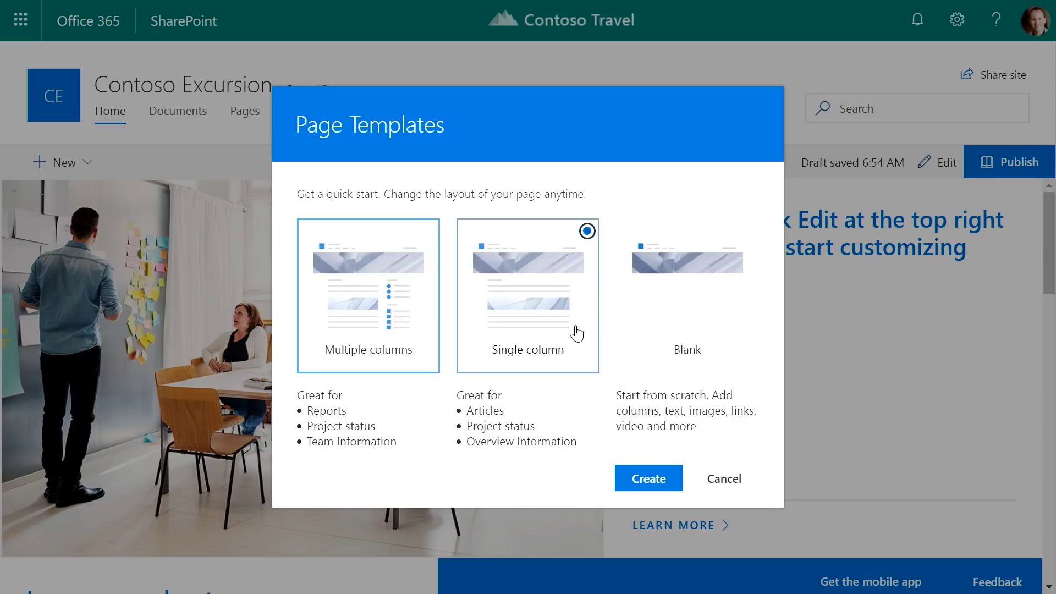
click(619, 477)
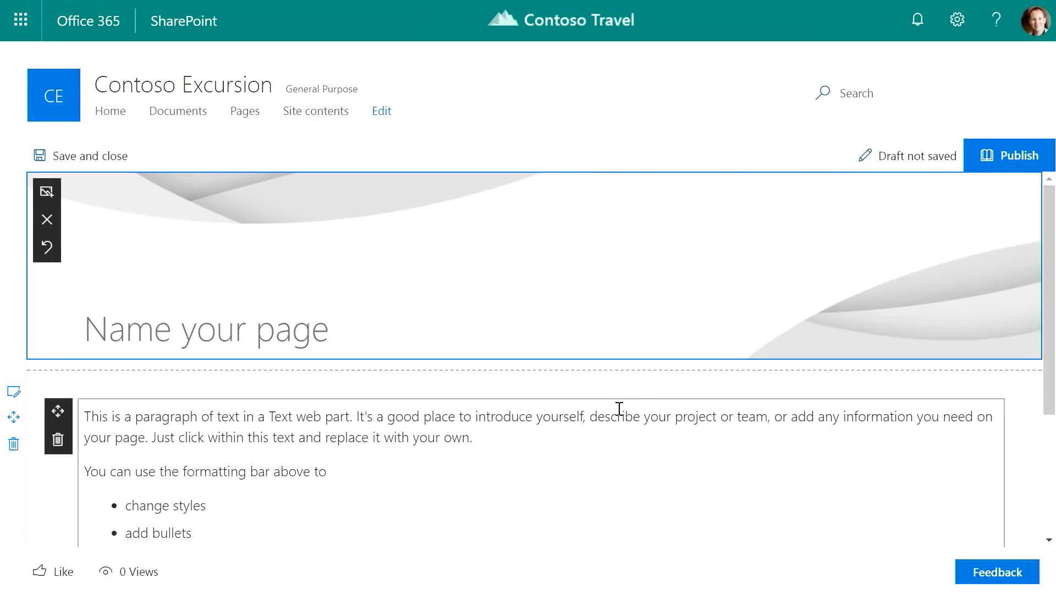
text(Program Overview)
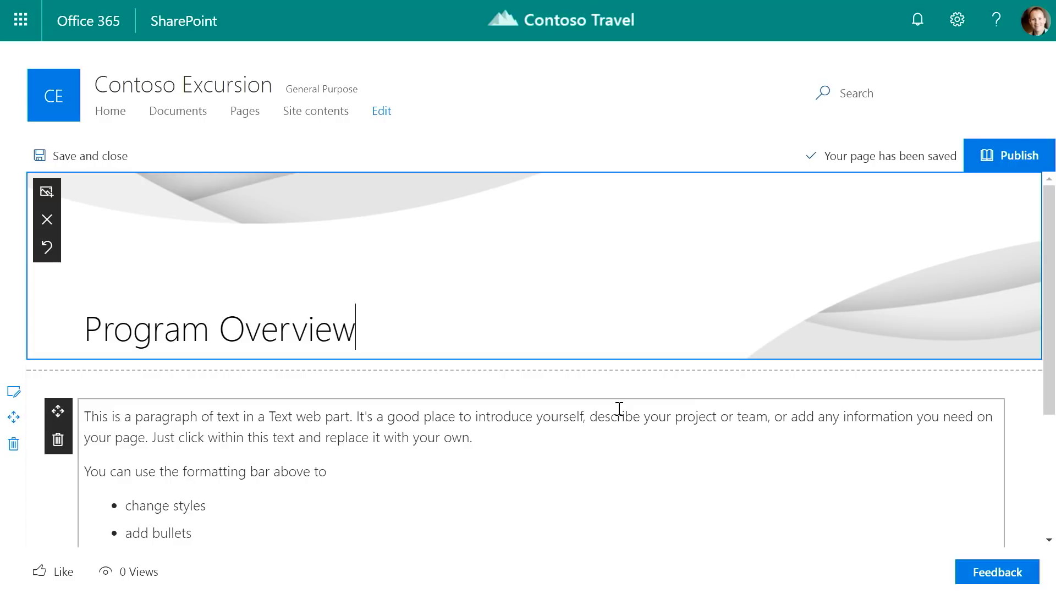
click(54, 192)
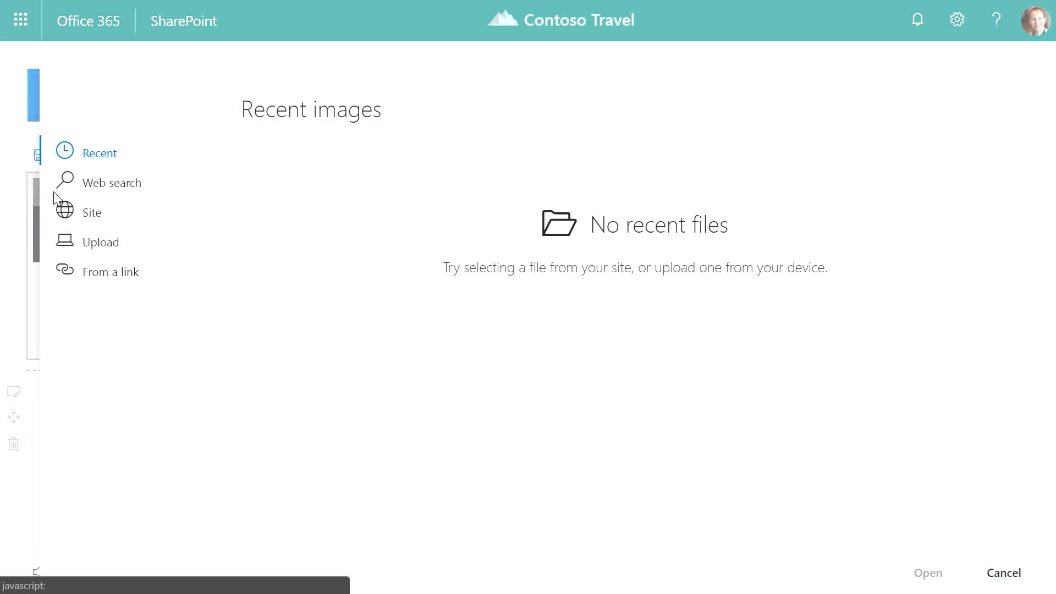
- Upload photo 481709980 from Images > Overview as the page's header image
click(98, 219)
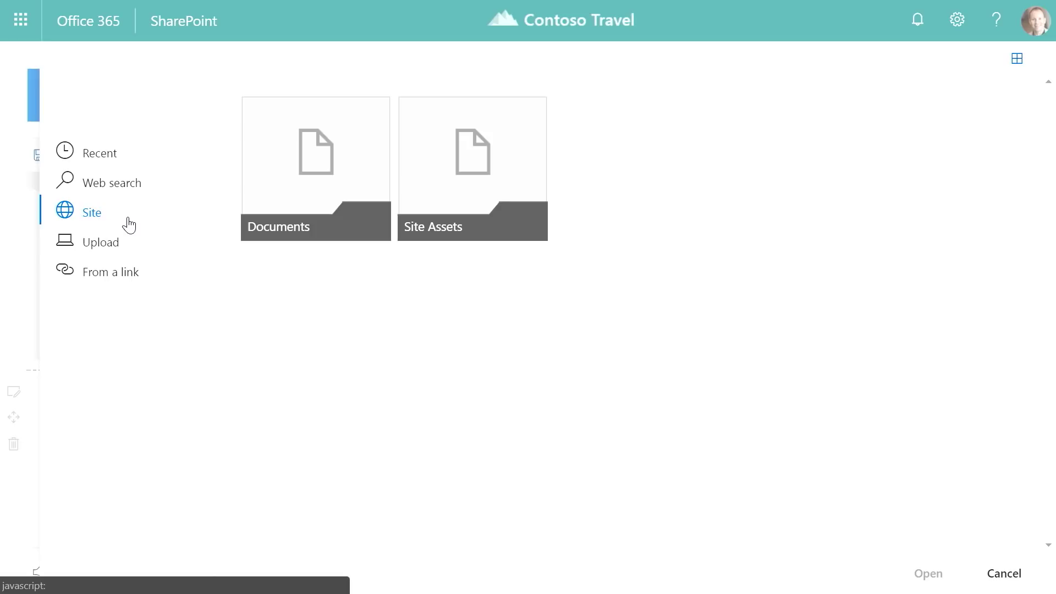
click(110, 245)
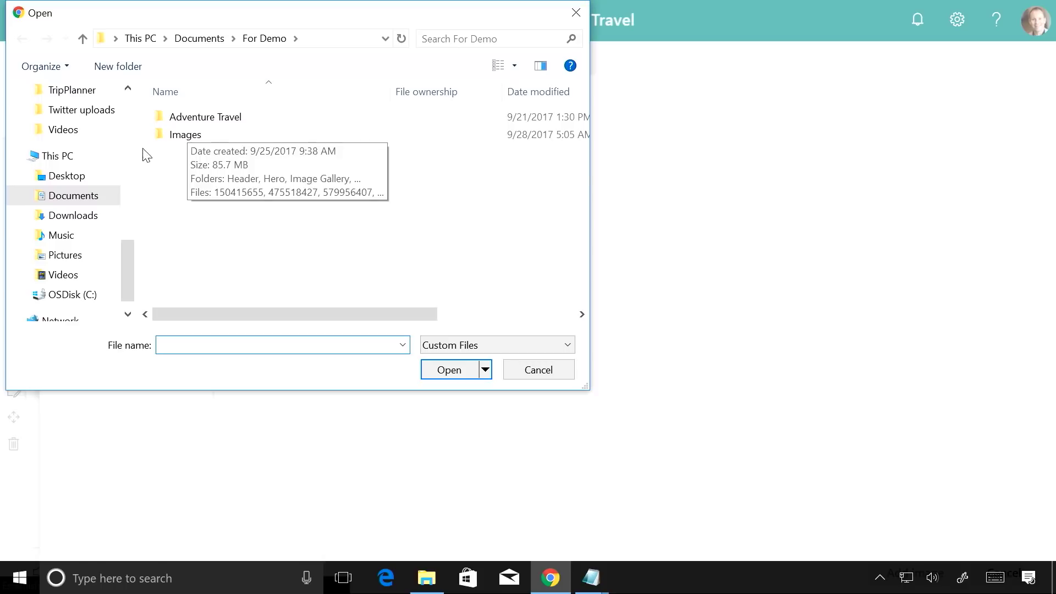
drag(134, 158, 24, 174)
double_click(92, 139)
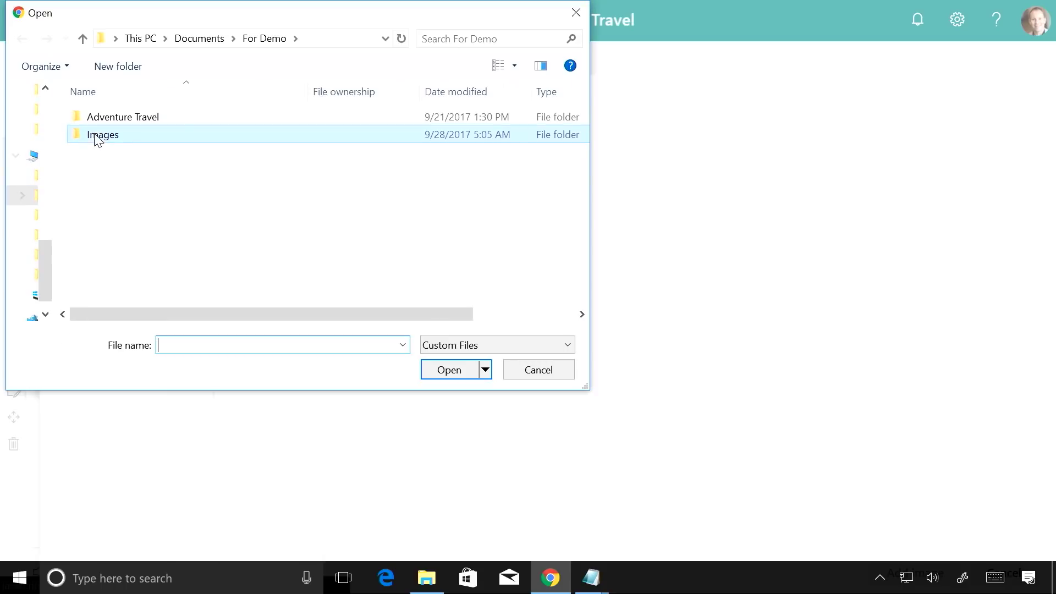
drag(583, 123, 576, 138)
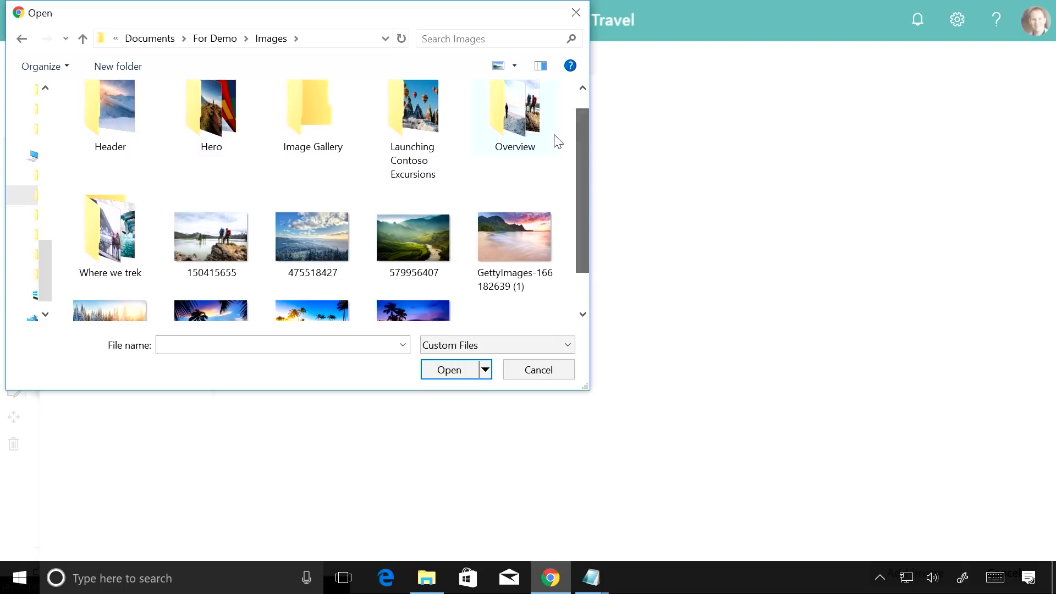
double_click(534, 135)
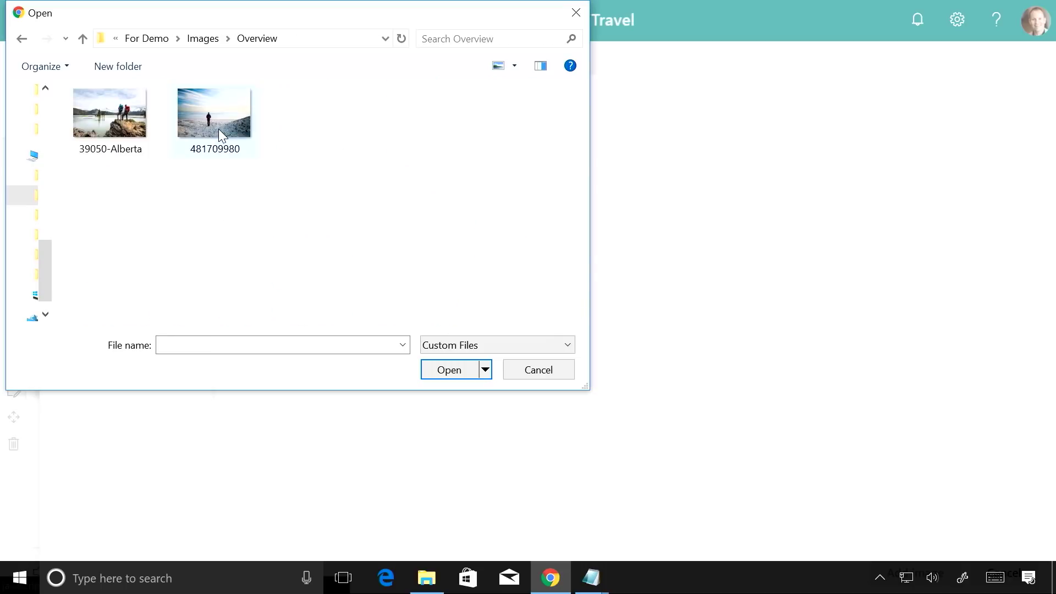
double_click(219, 128)
click(891, 572)
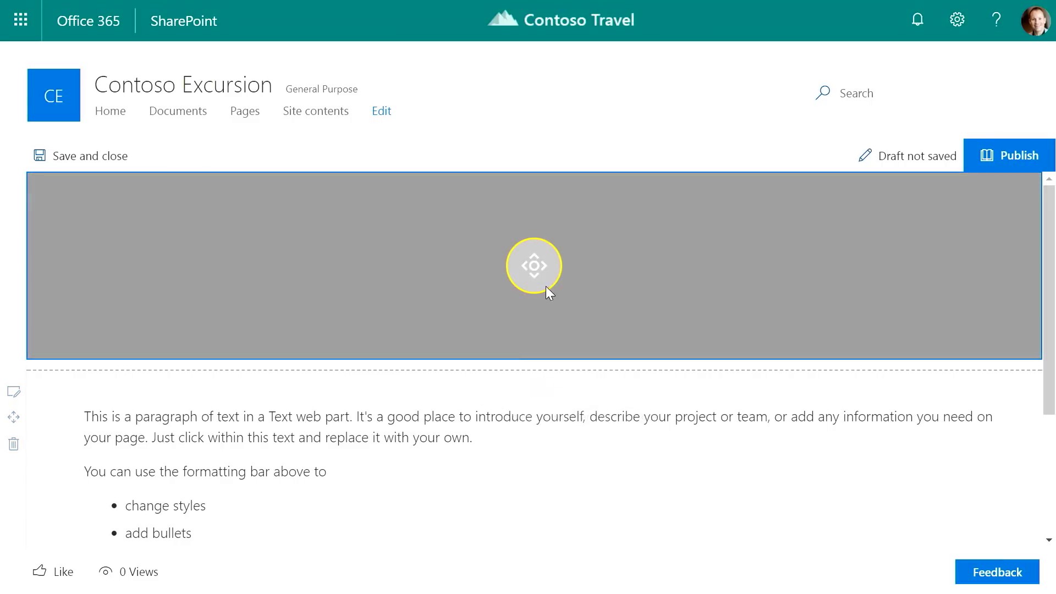
- Move the header photo's focal point down to show more of the sandy beach
drag(531, 269, 533, 289)
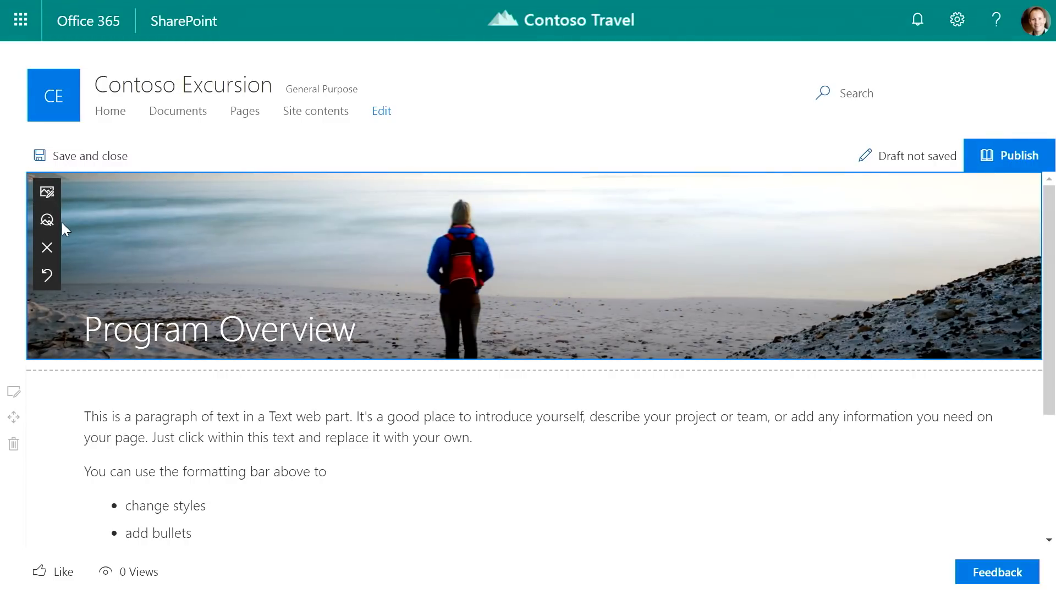
click(46, 223)
drag(528, 299, 462, 325)
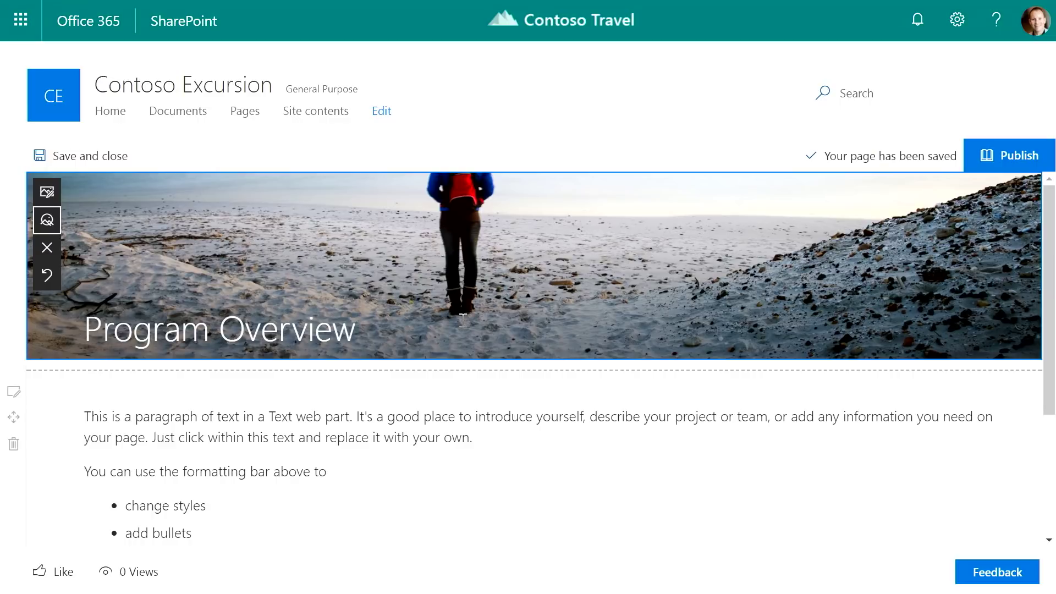
- Replace the Text web part's placeholder text with the copied Overview Word content and trips table
scroll(596, 453, down, 3)
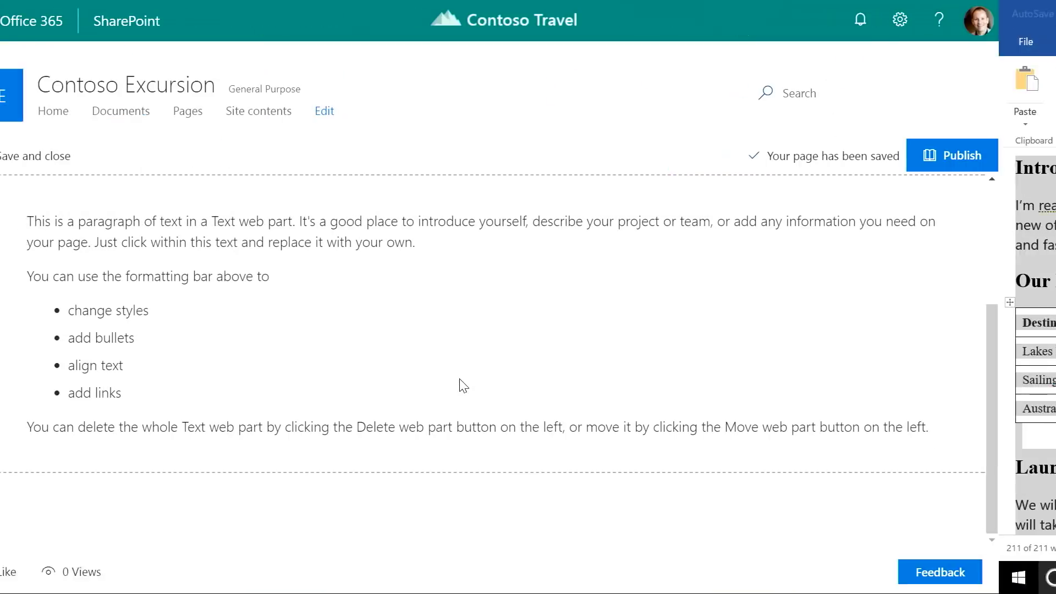
drag(91, 220, 1053, 509)
key(ctrl+v)
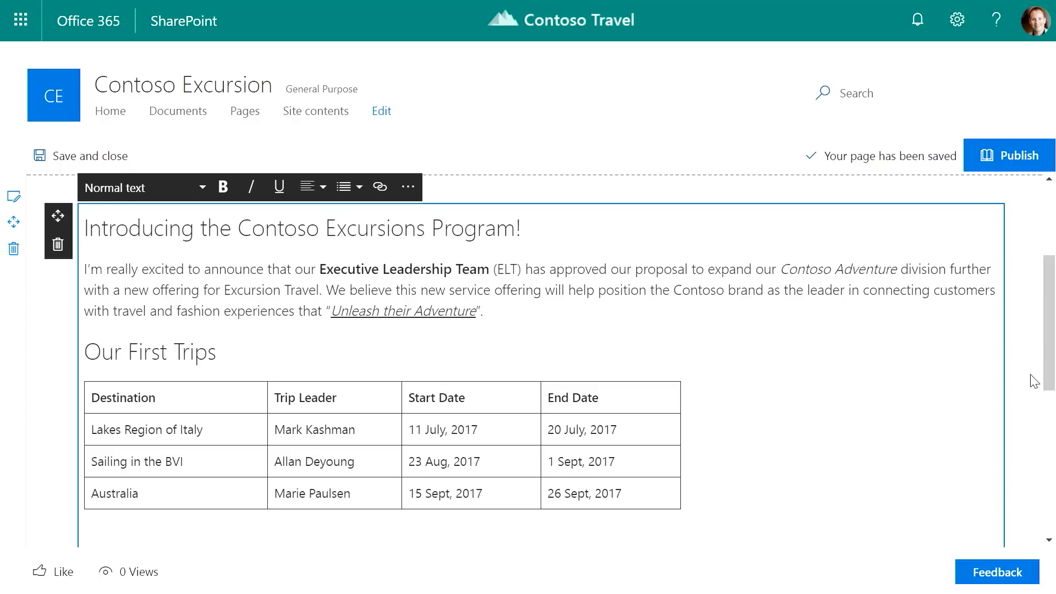
scroll(1033, 380, down, 7)
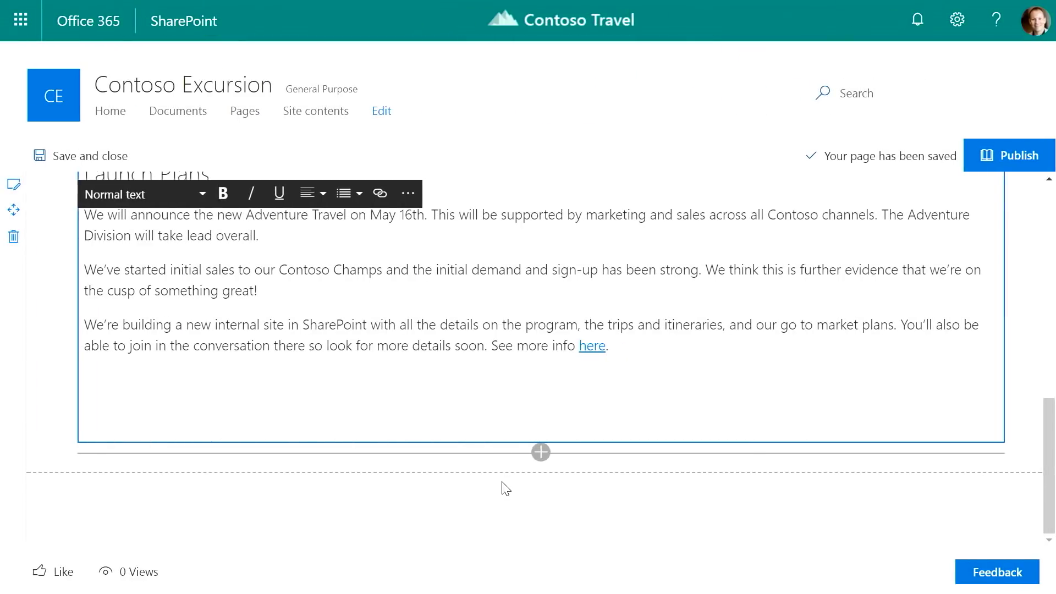
key(alt+Tab)
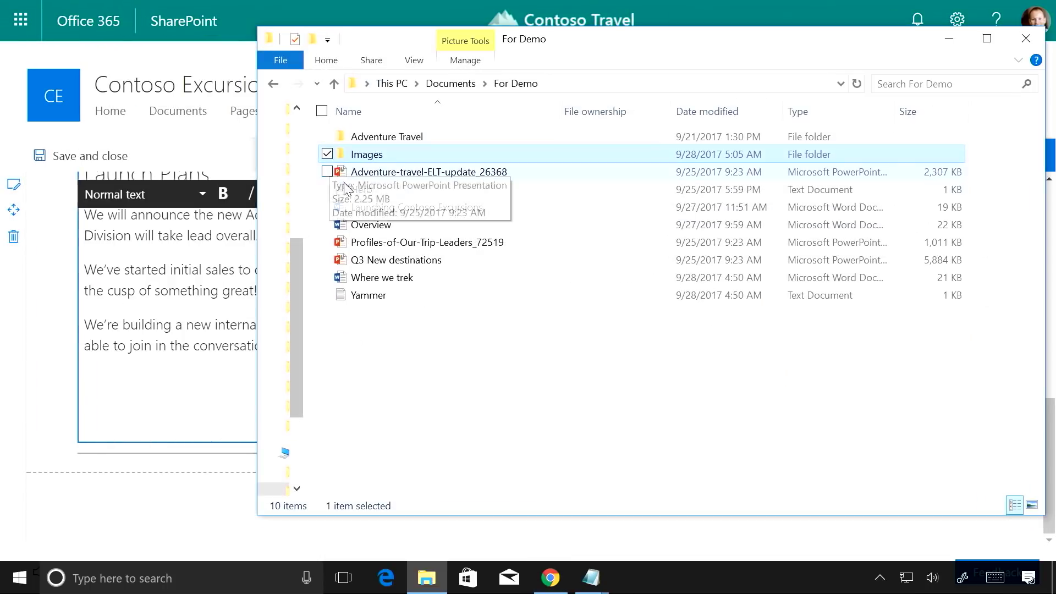
- Drag photo 39050-Alberta from Images > Overview onto the page below the Launch Plans text
double_click(367, 159)
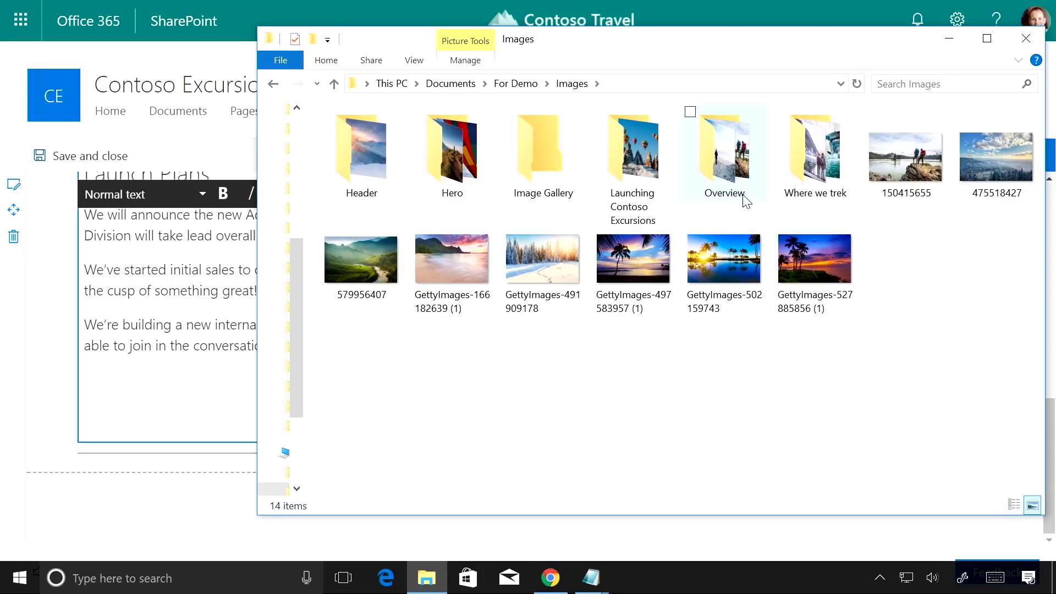
double_click(711, 163)
drag(361, 157, 133, 407)
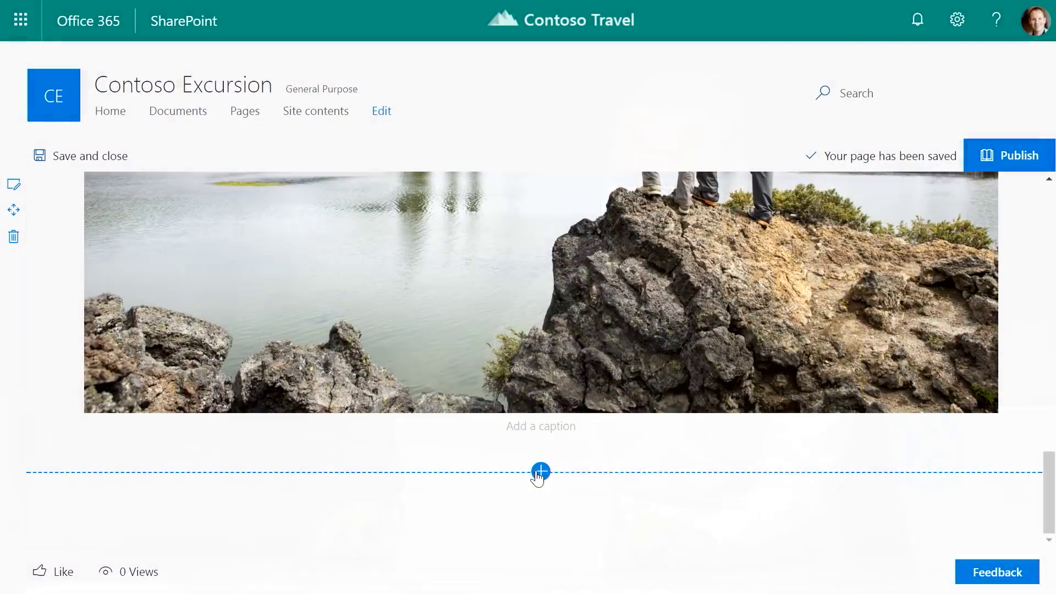
- Add a two-column section below the lakeside photo
click(538, 472)
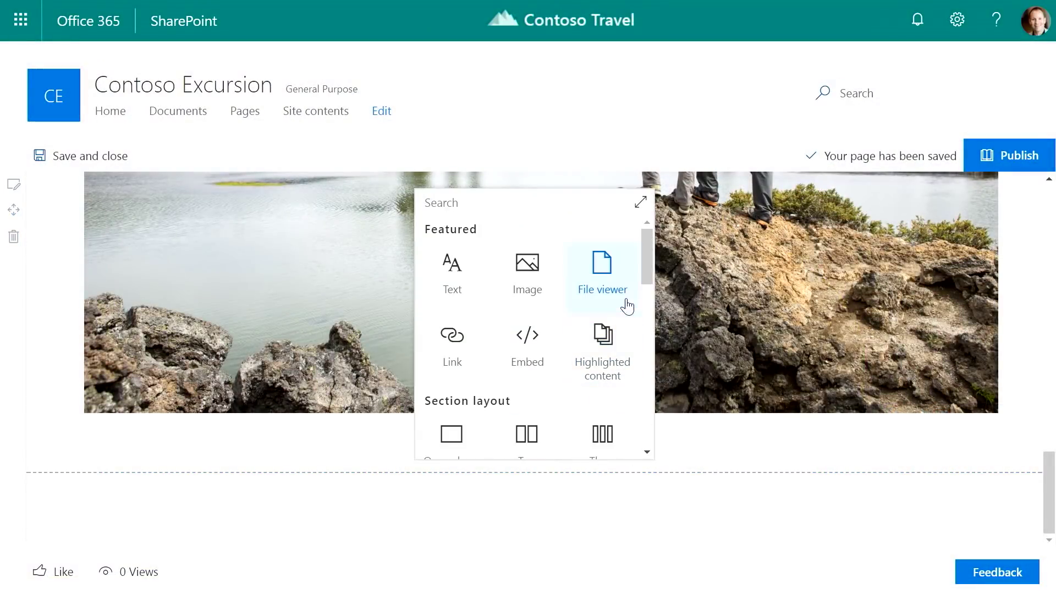
drag(645, 276, 643, 317)
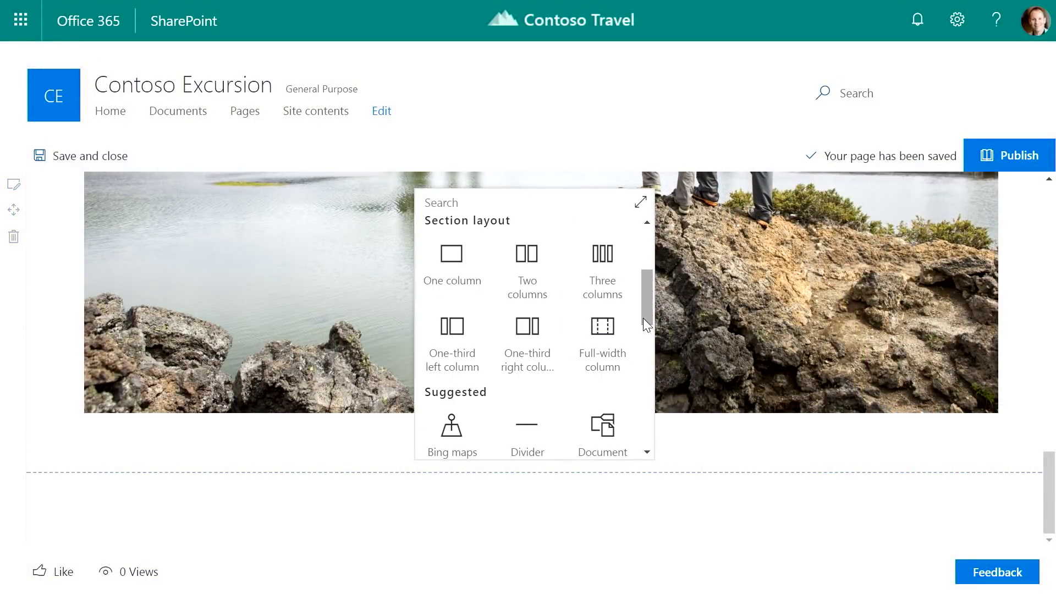
click(540, 291)
- Remove the Launch Plans heading and its three paragraphs from the article text
scroll(370, 353, up, 10)
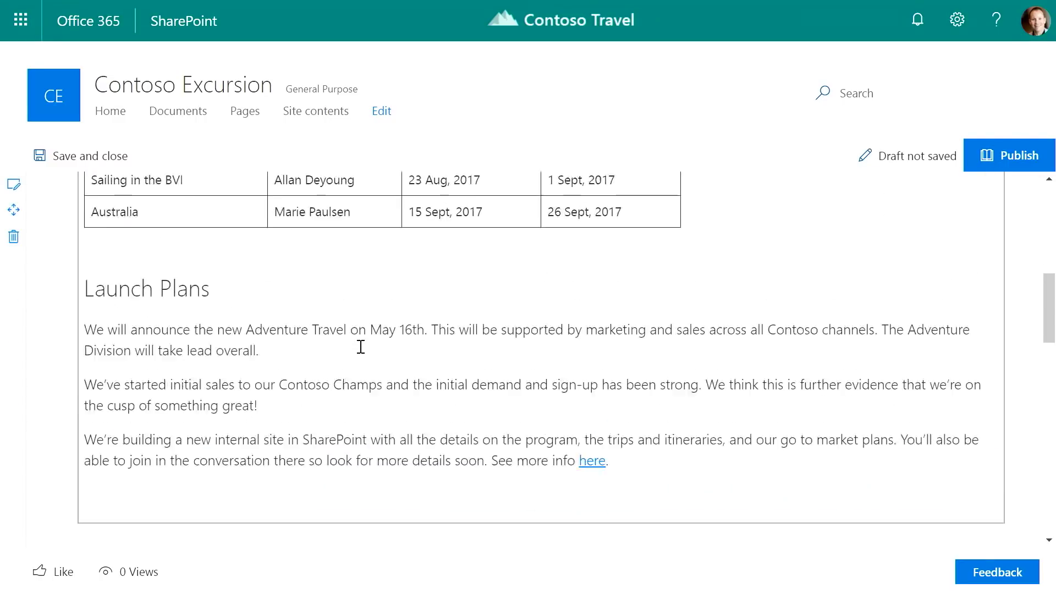
drag(103, 341, 516, 396)
scroll(516, 391, up, 3)
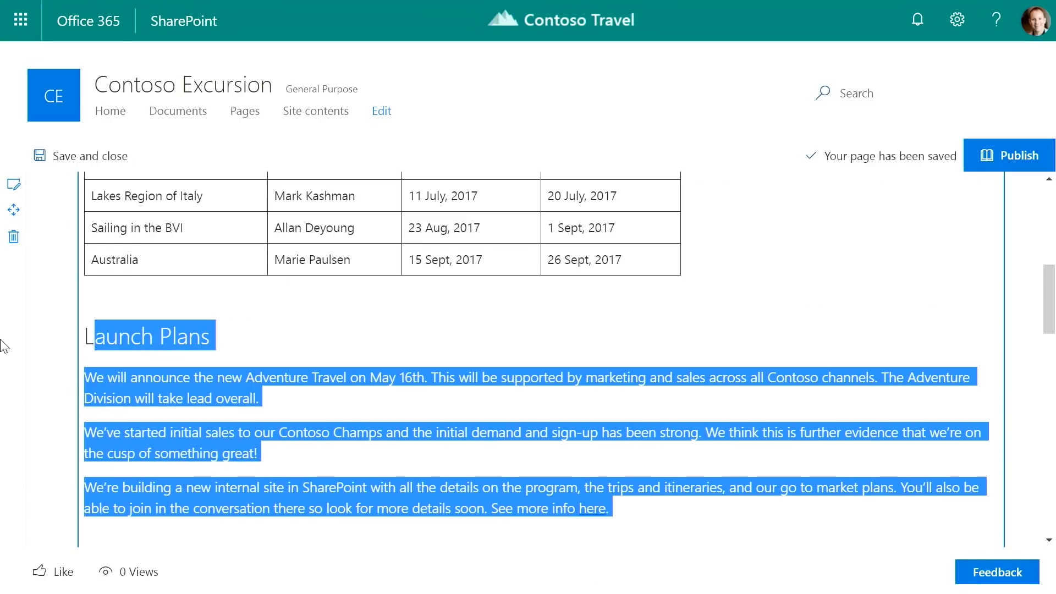
click(89, 342)
drag(85, 336, 707, 507)
key(Delete)
scroll(302, 380, down, 5)
- Add a Text web part to the left column and paste the Launch Plans text from Word into it
click(306, 207)
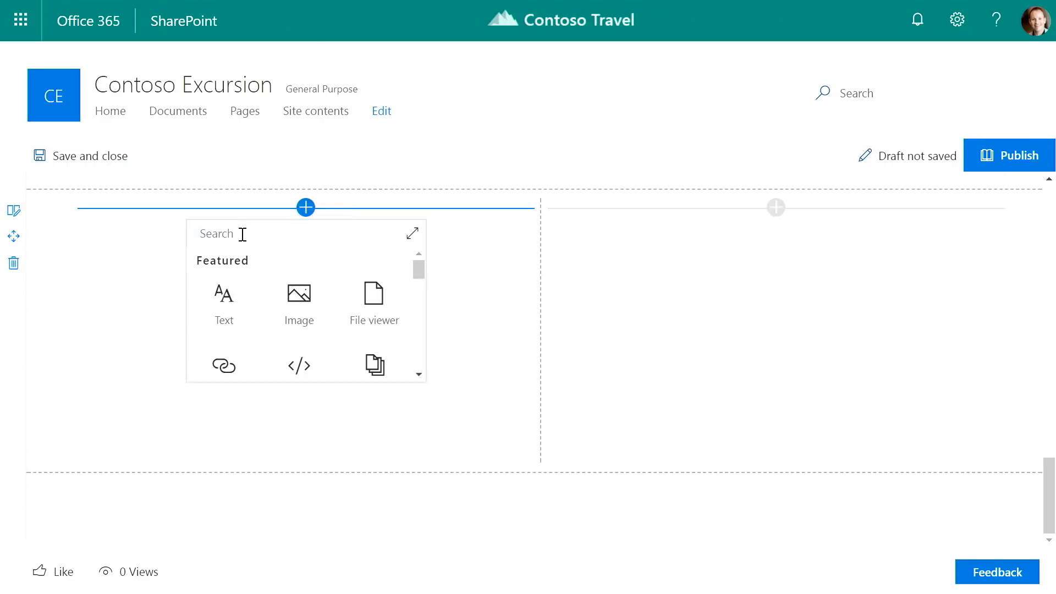
click(226, 297)
key(ctrl+v)
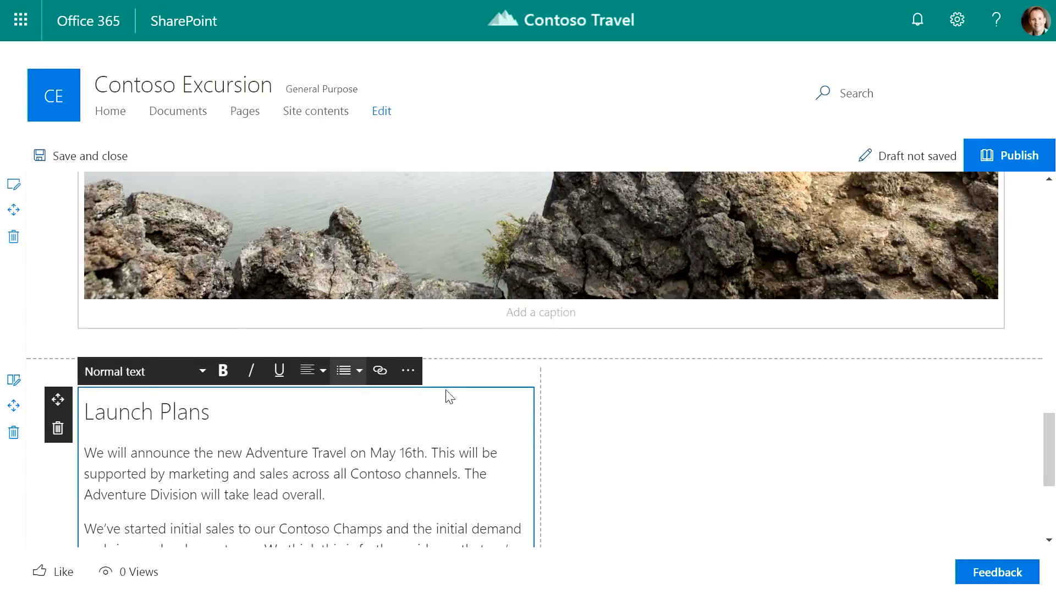
- Move the hikers photo into the right column of the two-column section
scroll(1053, 465, up, 5)
drag(1049, 443, 1052, 366)
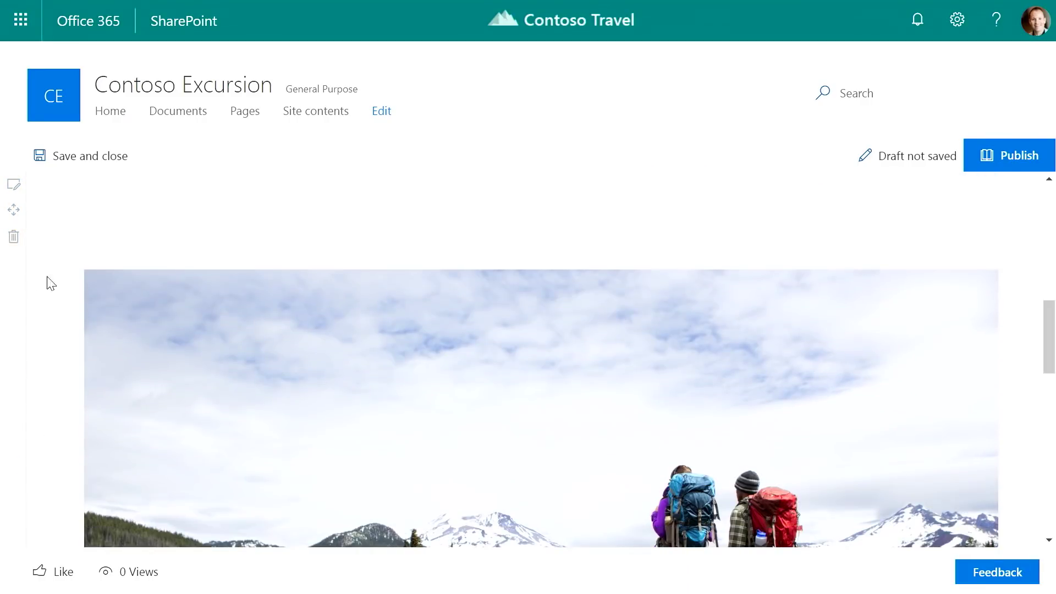
drag(59, 302, 672, 426)
drag(1044, 460, 1053, 492)
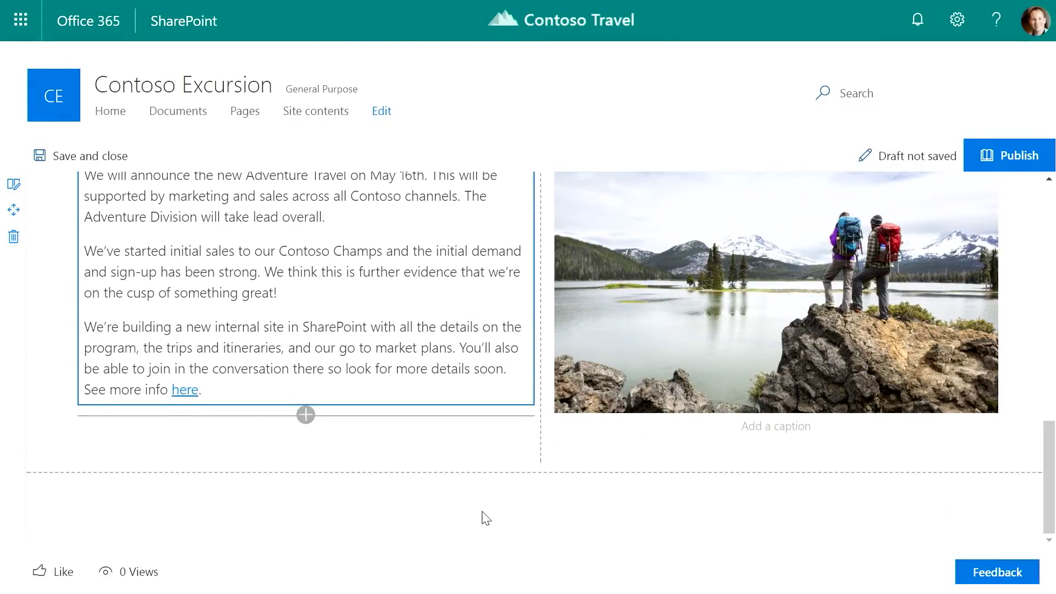
- Add a three-column section to the page
click(540, 472)
scroll(597, 460, down, 1)
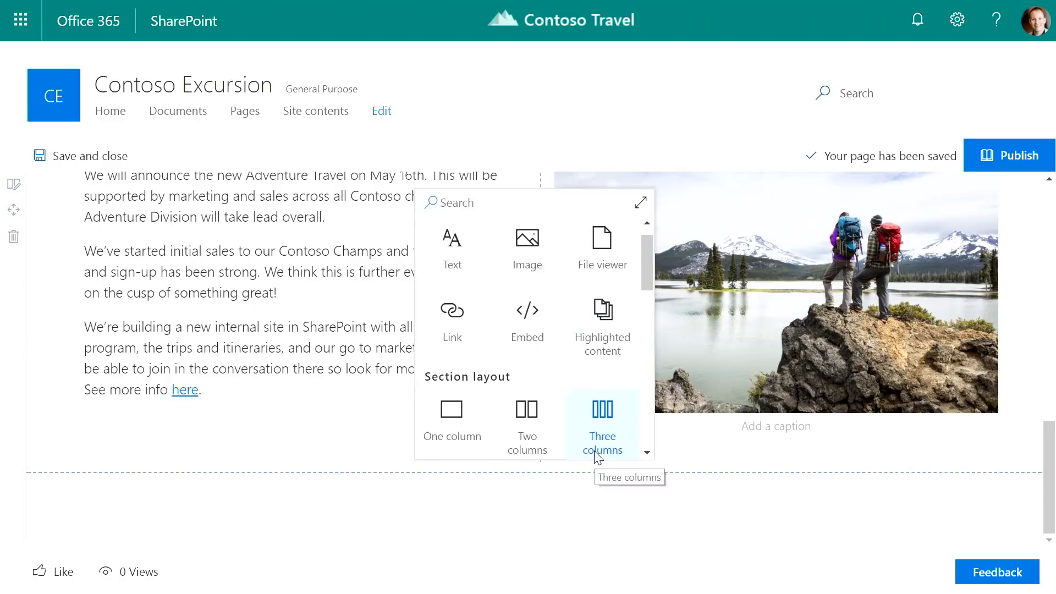
click(597, 460)
- Show the Adventure-travel-ELT-update presentation from For Demo in a first-column File viewer
click(227, 292)
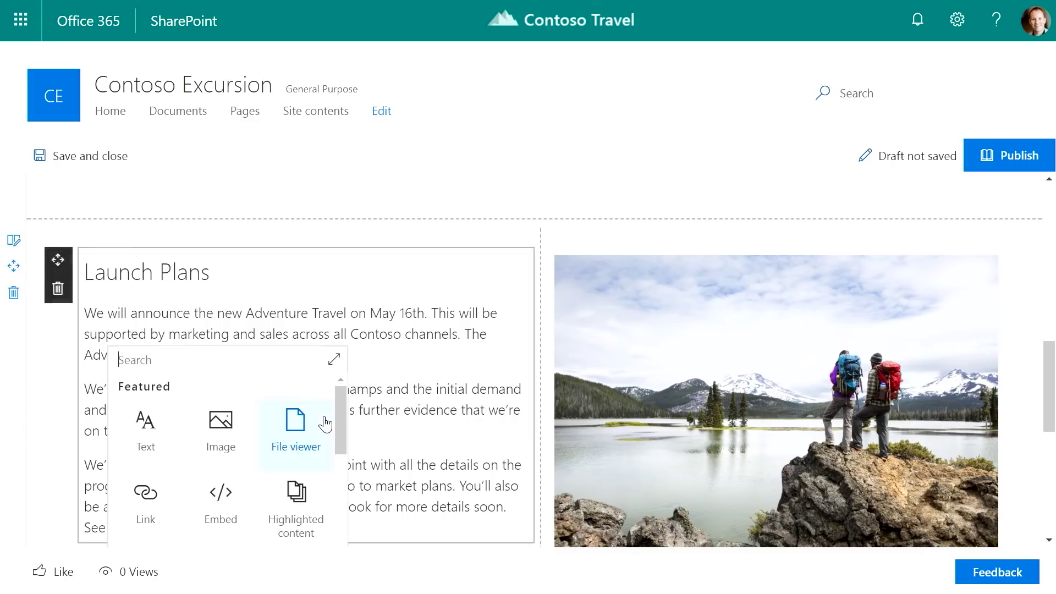
scroll(440, 399, down, 5)
scroll(474, 401, down, 2)
scroll(472, 401, up, 5)
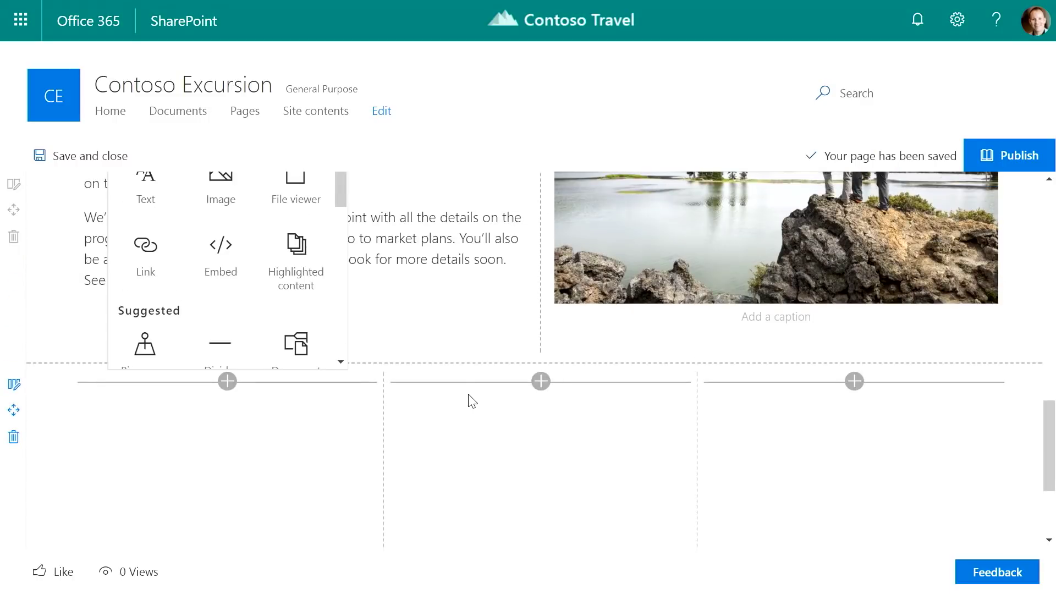
click(290, 371)
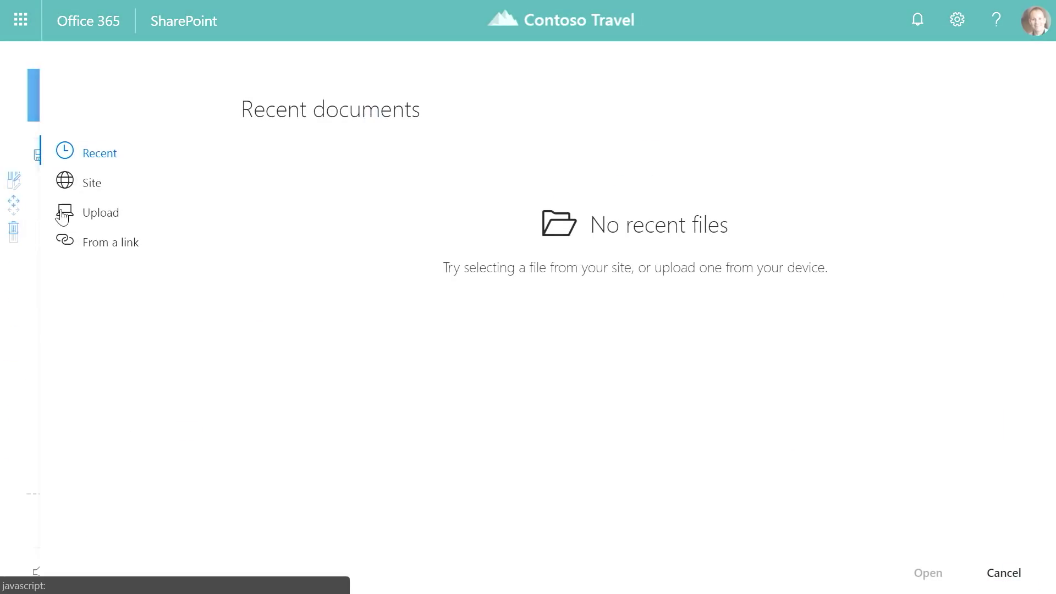
click(99, 209)
click(287, 146)
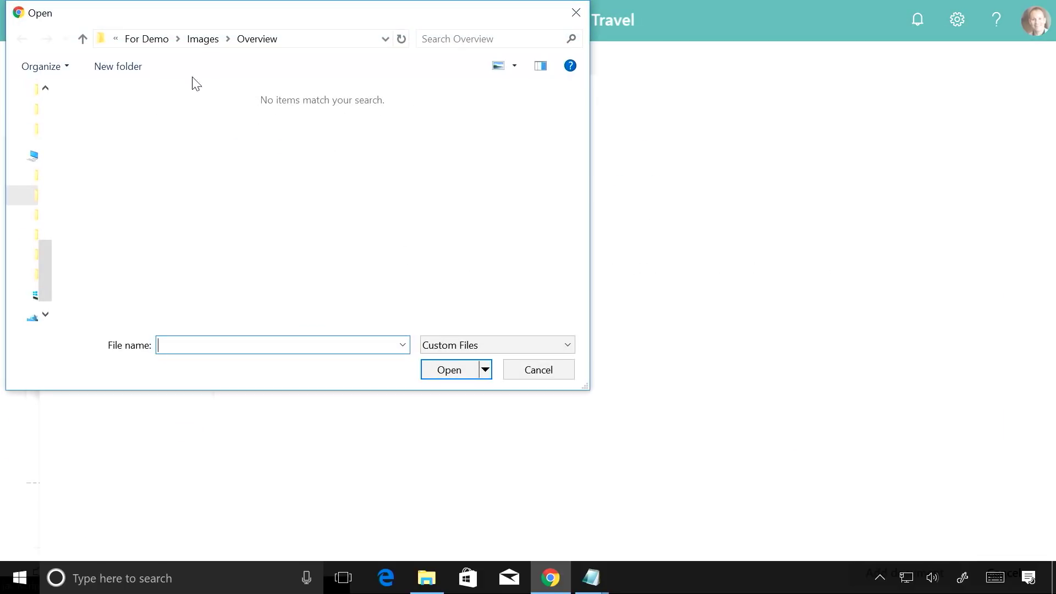
click(138, 46)
double_click(144, 152)
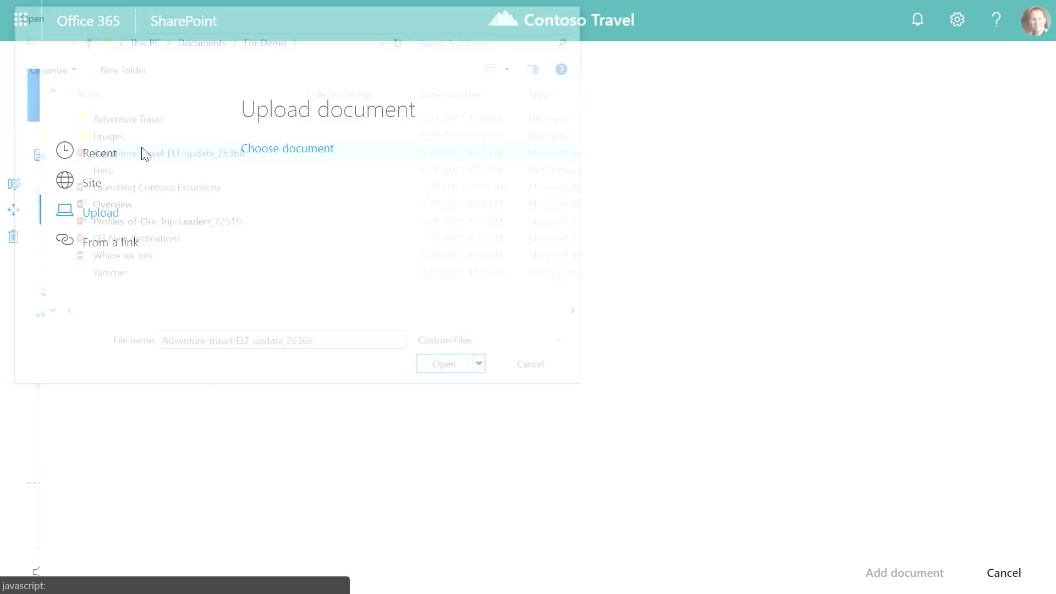
click(868, 569)
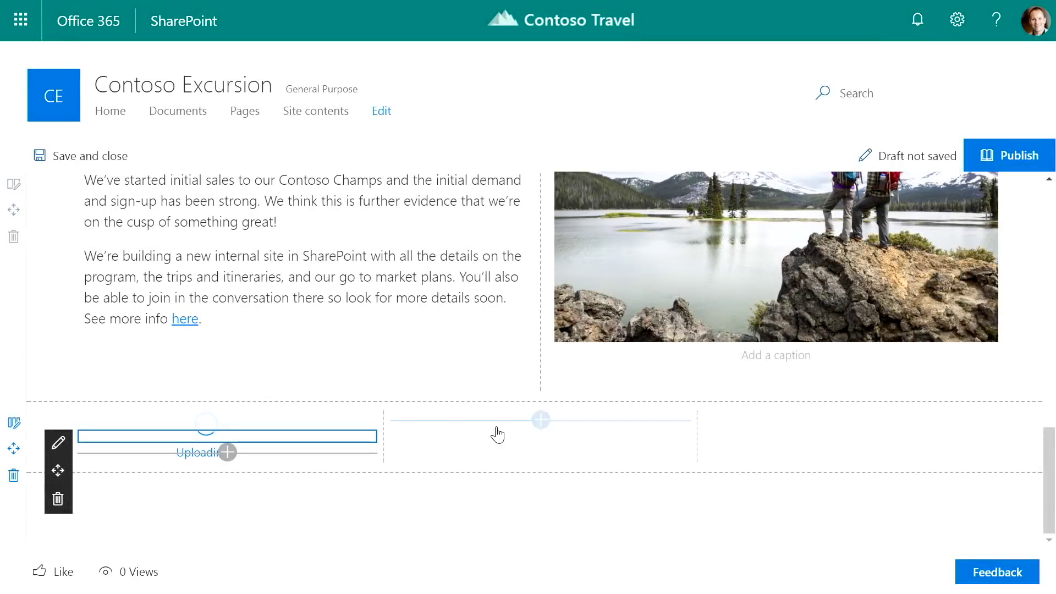
- Show the Profiles-of-Our-Trip-Leaders presentation in a middle-column File viewer
click(532, 427)
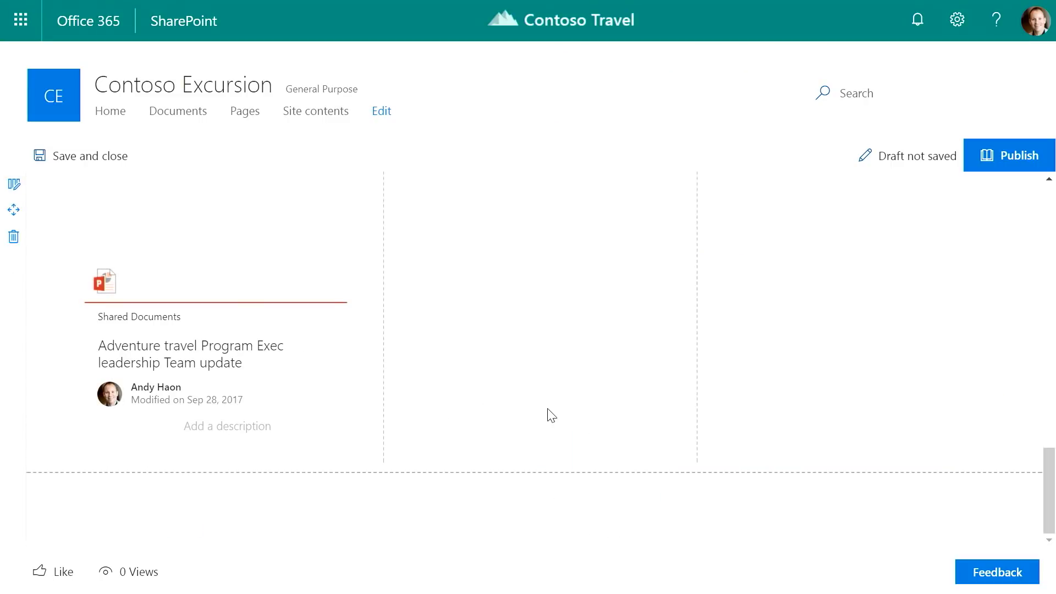
scroll(552, 415, up, 5)
scroll(588, 254, up, 2)
click(592, 279)
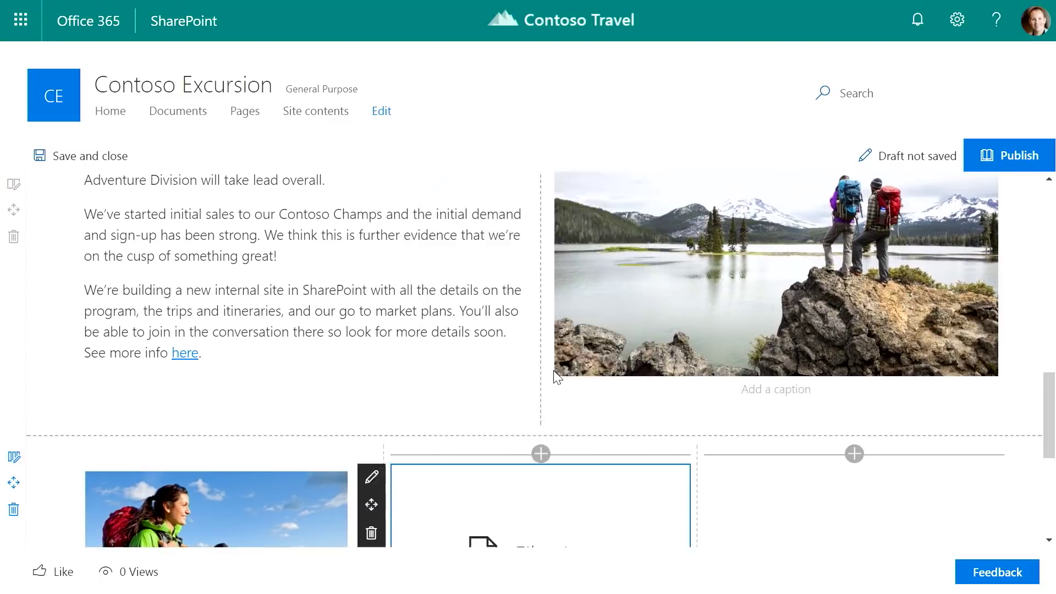
click(126, 213)
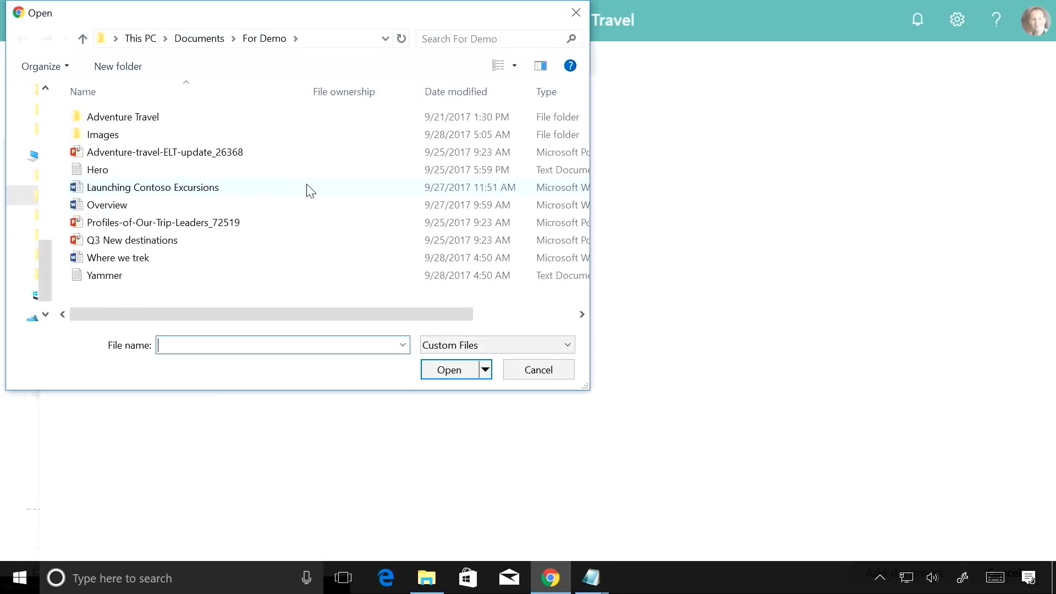
double_click(105, 222)
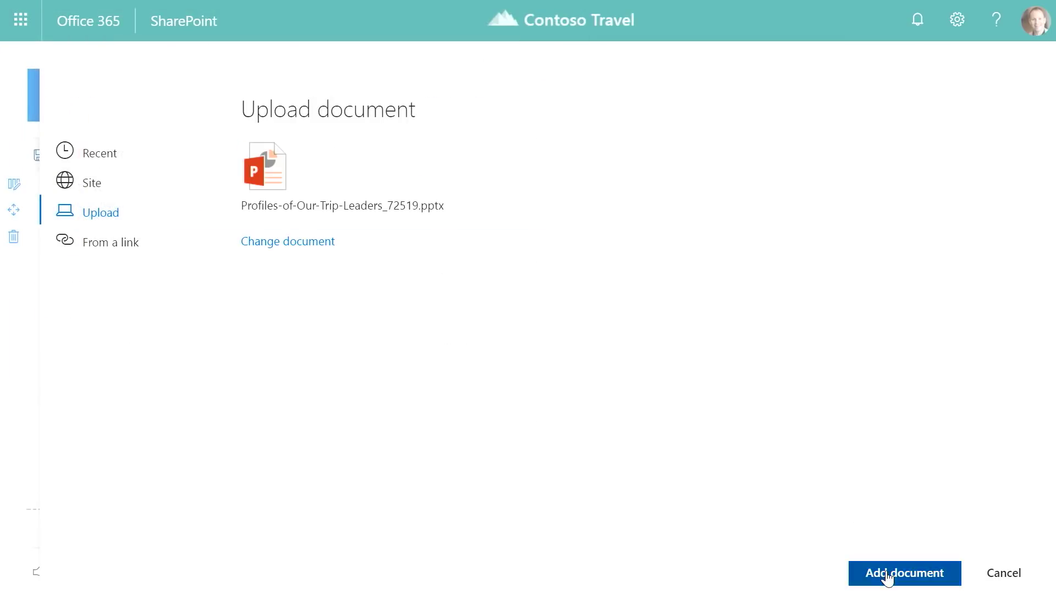
click(879, 572)
scroll(877, 372, up, 2)
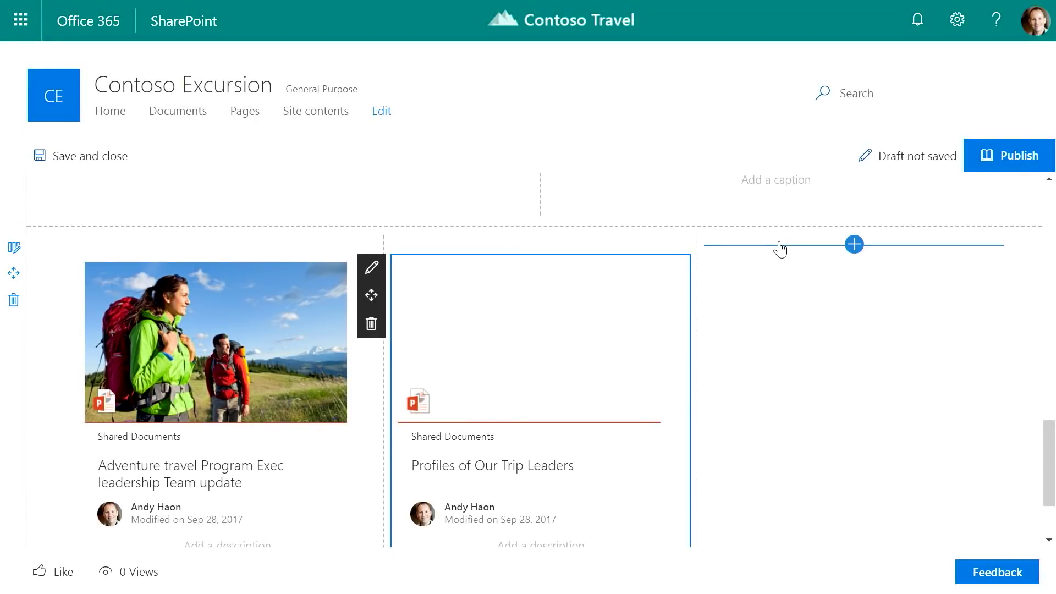
- Open the web part toolbox for the empty third column
click(854, 244)
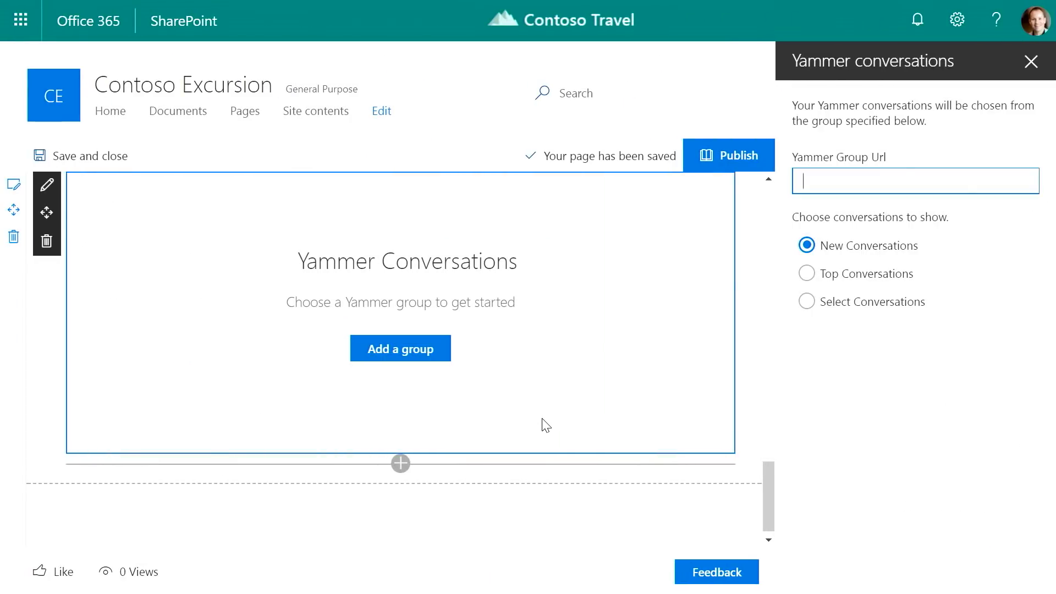
- Link the Yammer Conversations web part to the group URL from the Yammer notes and show Top Conversations
key(alt+Tab)
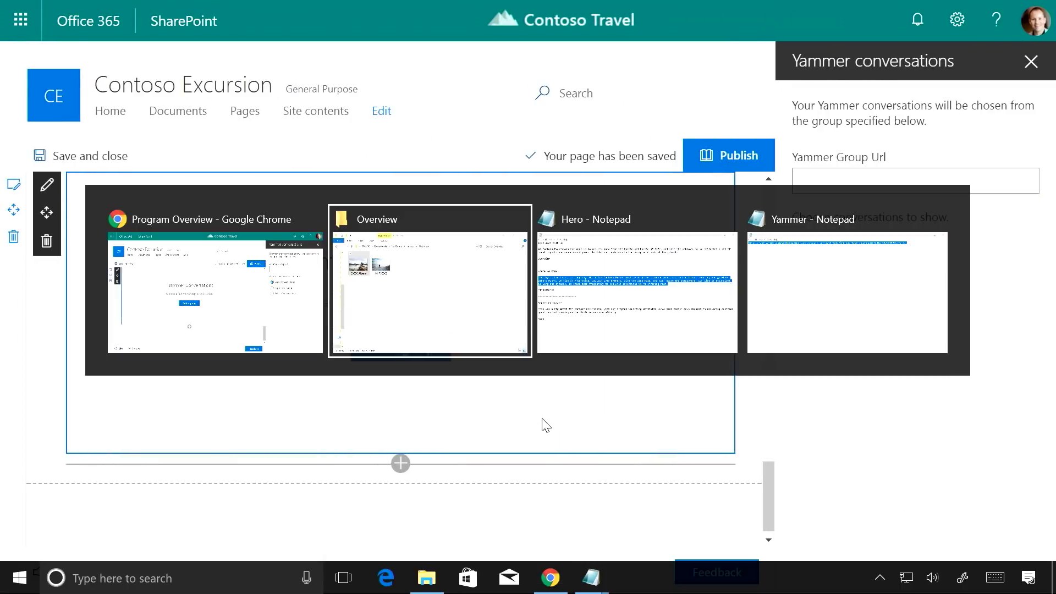
key(alt+Tab)
key(alt+Tab)
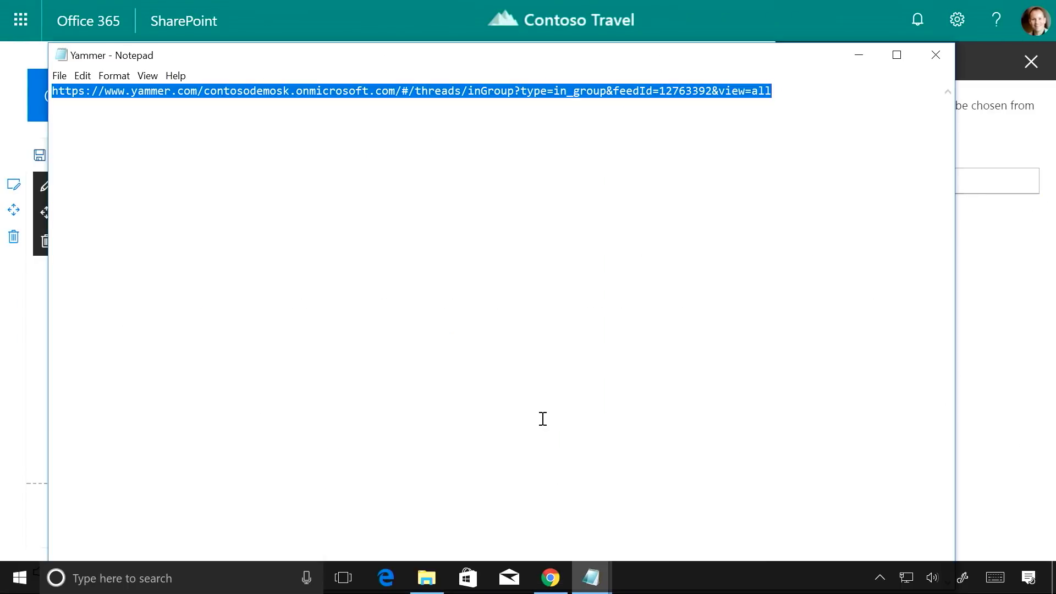
key(alt+Tab)
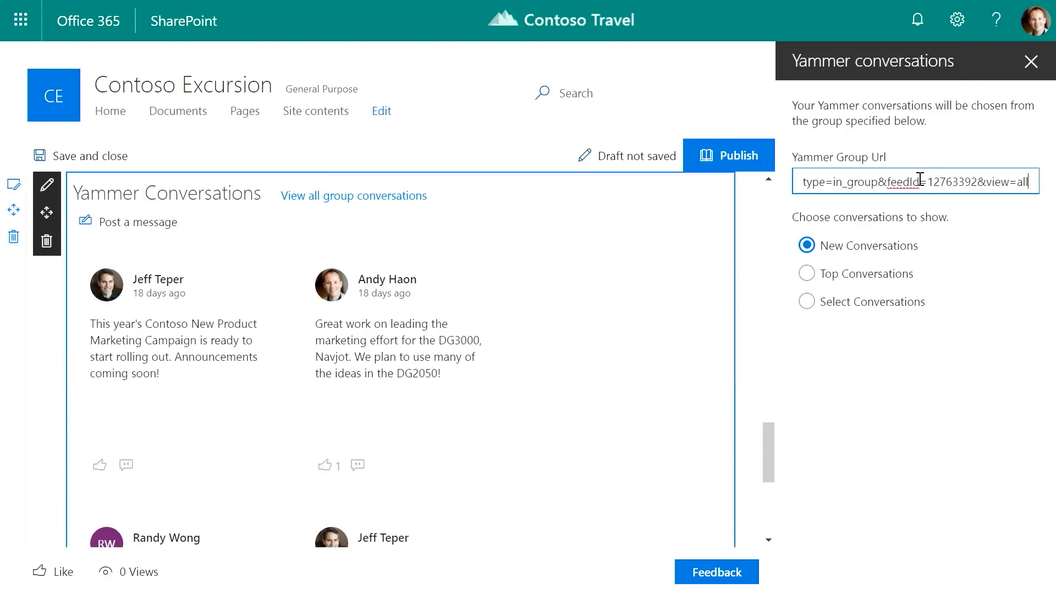
click(825, 278)
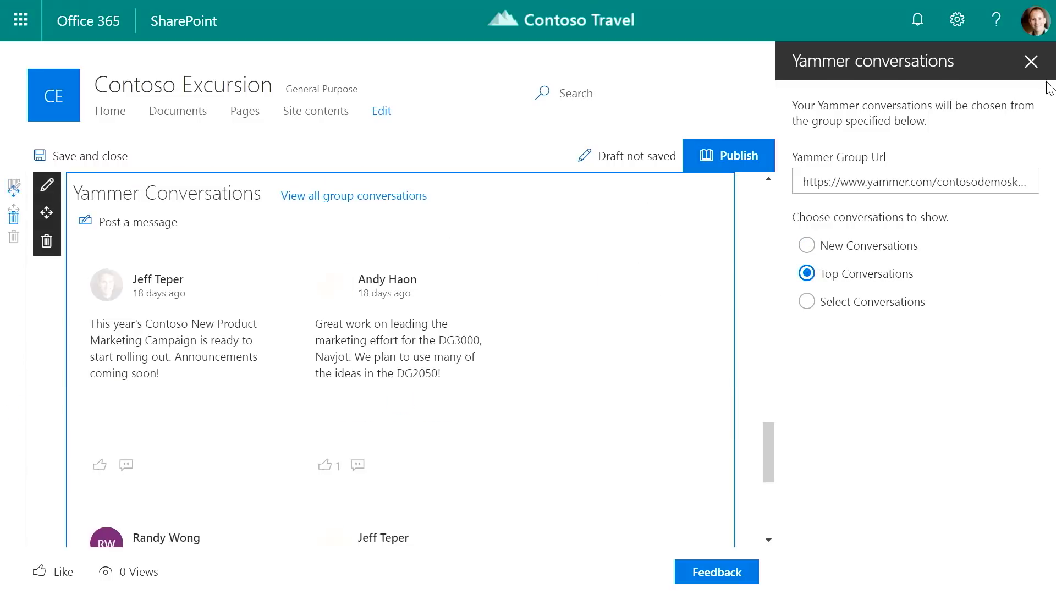
click(1028, 62)
scroll(985, 228, up, 5)
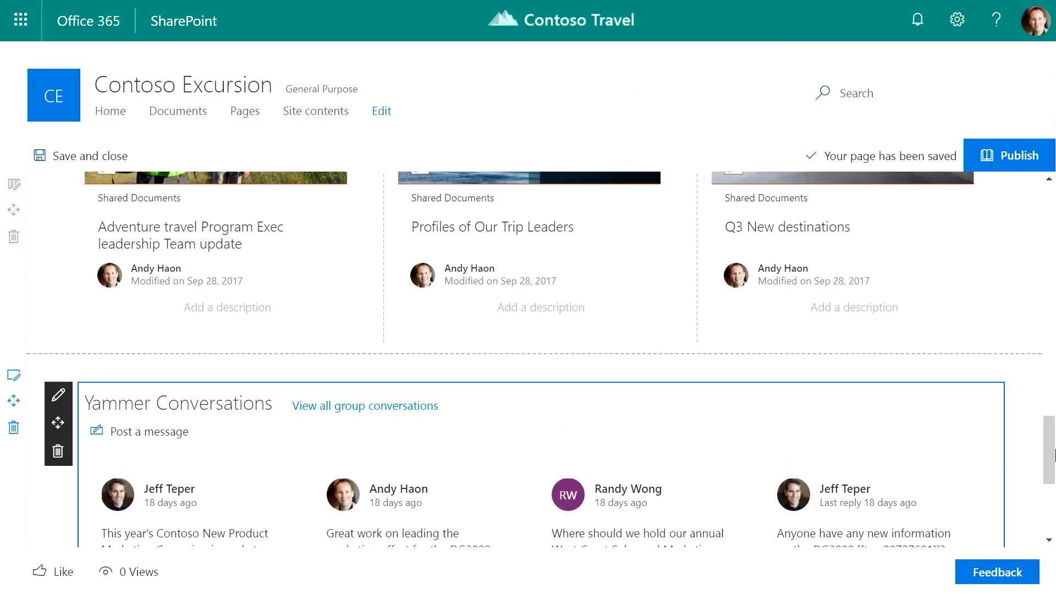
scroll(1051, 472, down, 5)
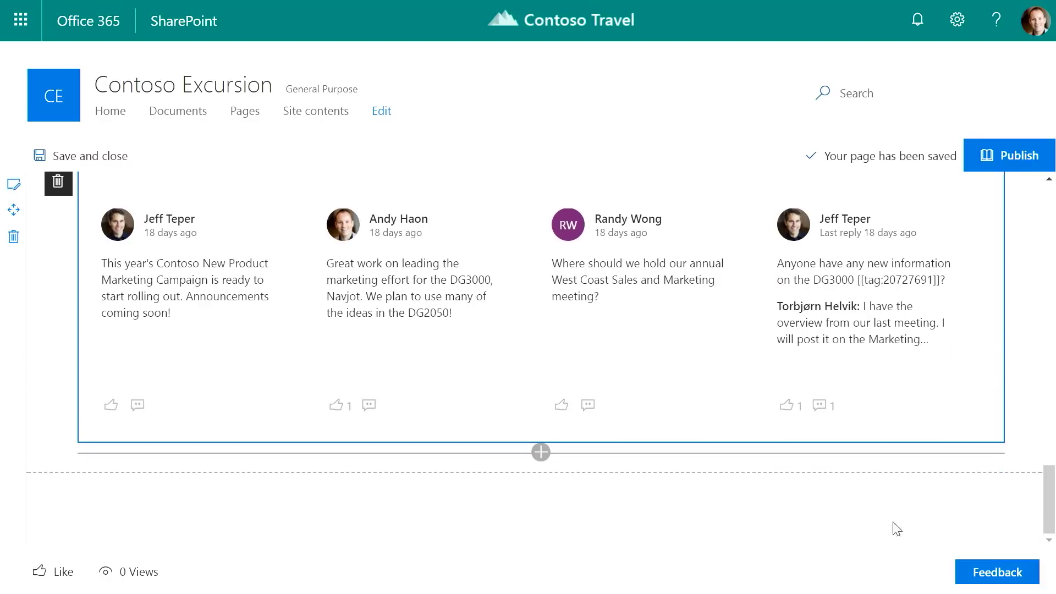